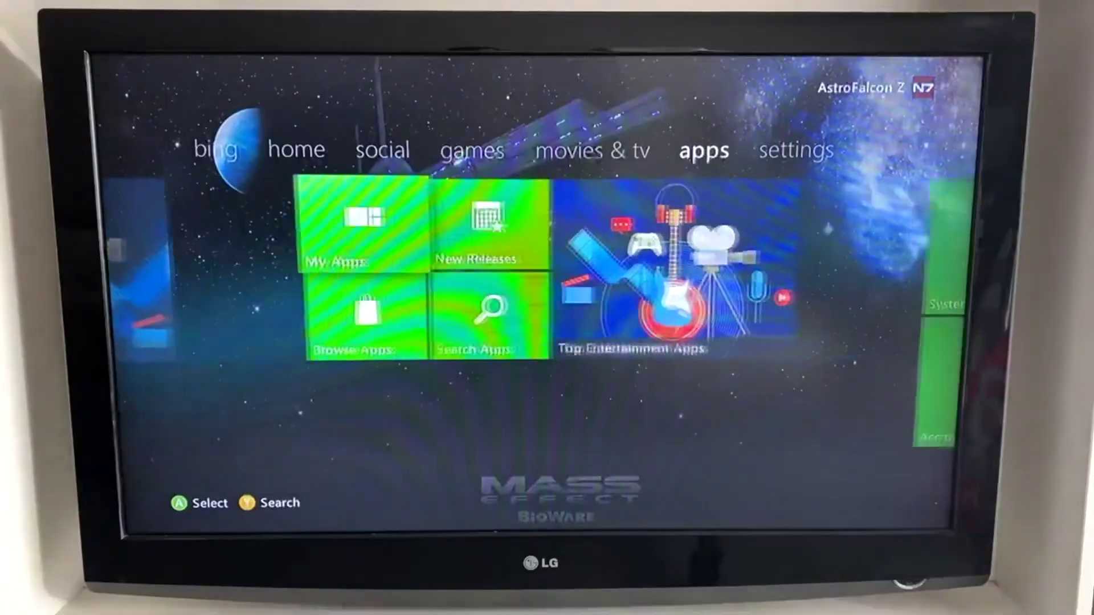
Open the hard drive from the console's system storage settings
key(Right)
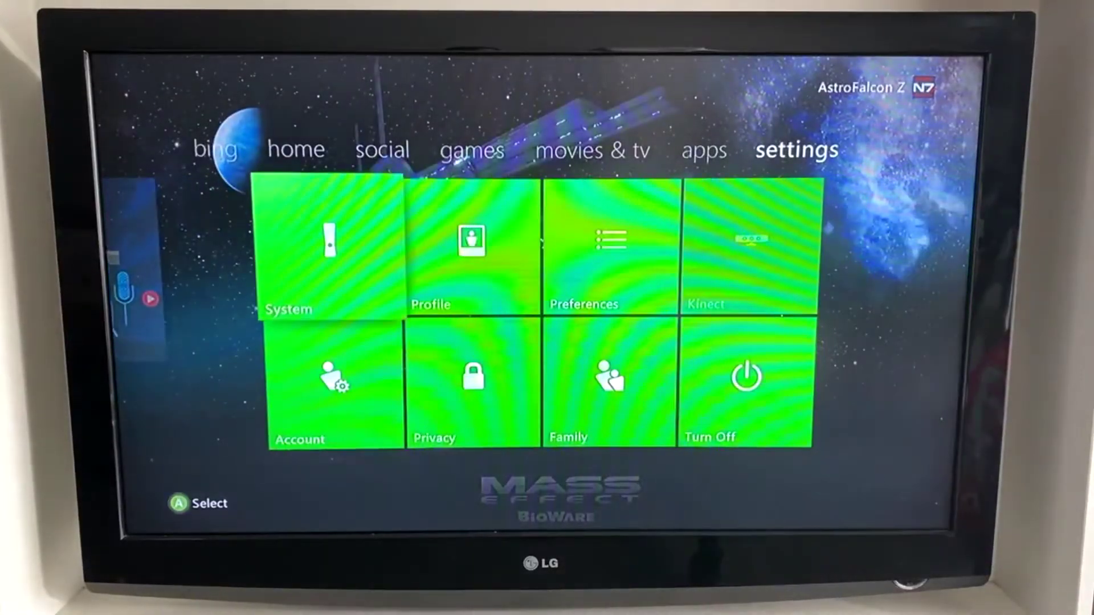
key(Return)
key(Down)
key(Down)
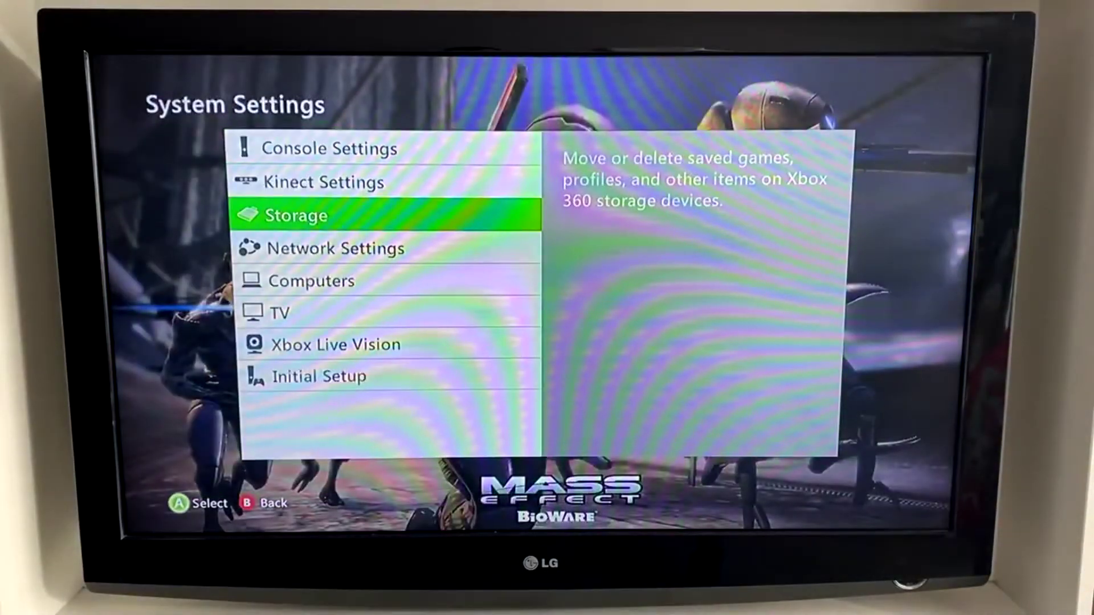
key(Return)
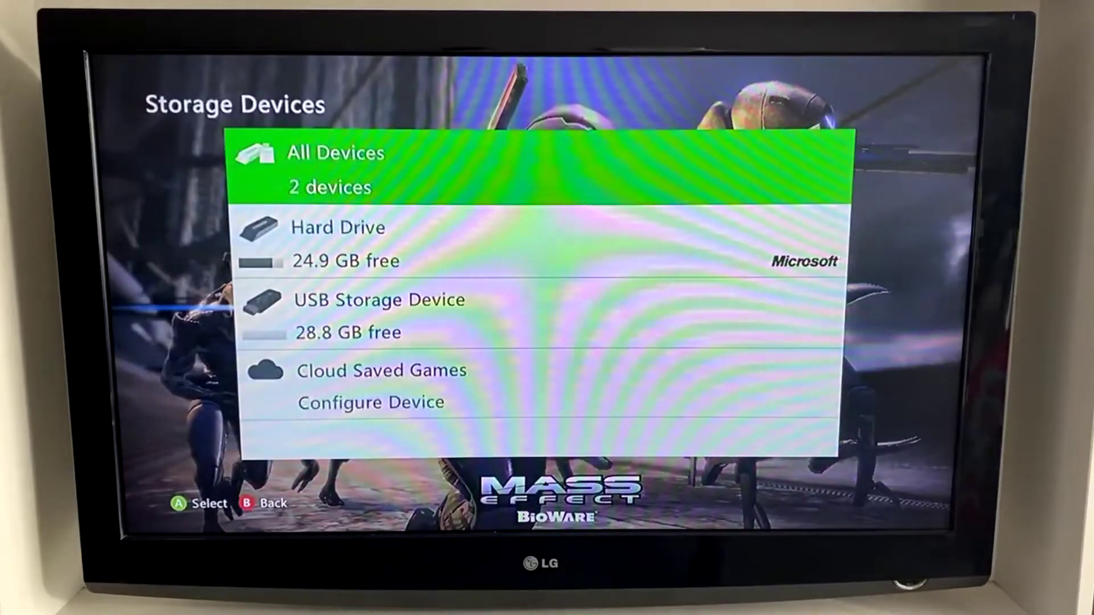
key(Down)
key(Return)
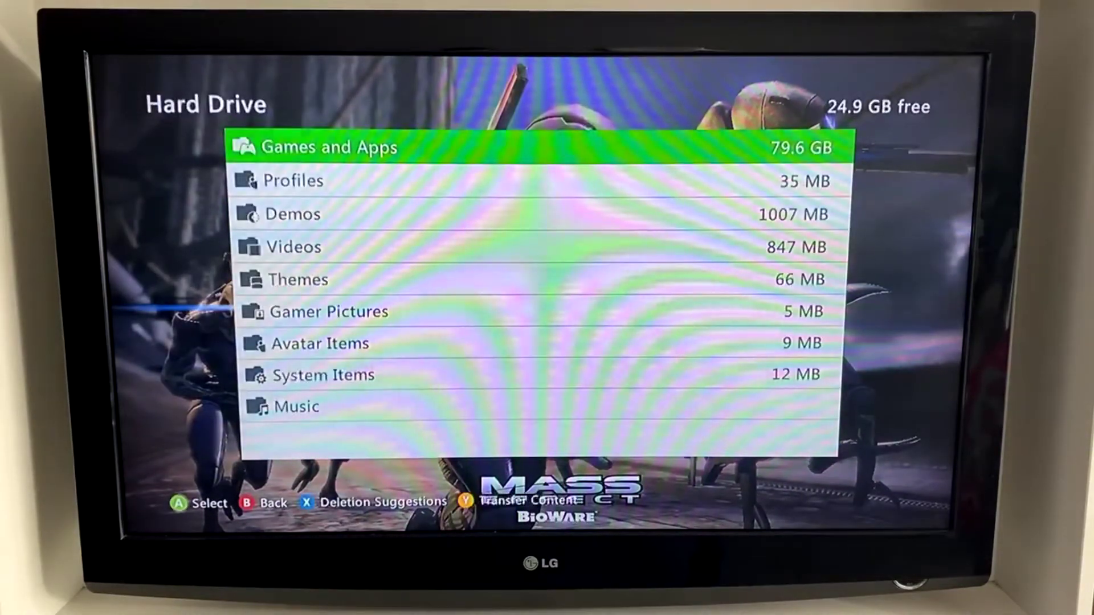
Open the Minecraft saved games among the hard drive's games and apps
key(Return)
key(Down)
key(Down)
key(Down)
key(Down)
key(Down)
key(Down)
key(Down)
key(Down)
key(Down)
key(Down)
key(Down)
key(Down)
key(Down)
key(Down)
key(Down)
key(Down)
key(Down)
key(Down)
key(Down)
key(Down)
key(Down)
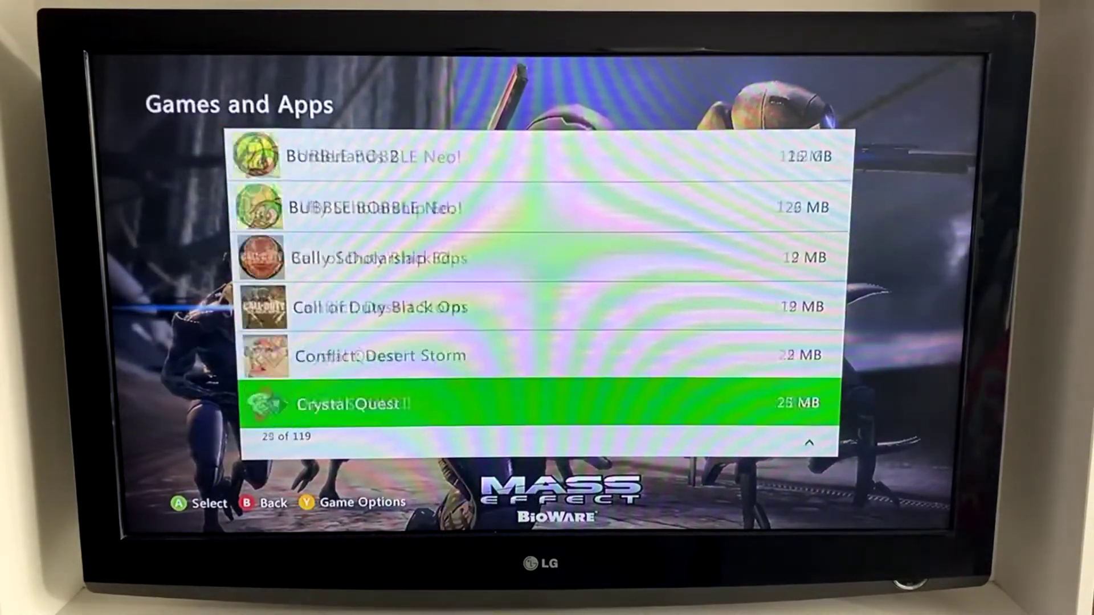
key(Down)
key(Down)
key(Down)
key(Down)
key(Down)
key(Down)
key(Down)
key(Down)
key(Down)
key(Down)
key(Down)
key(Down)
key(Down)
key(Down)
key(Down)
key(Down)
key(Down)
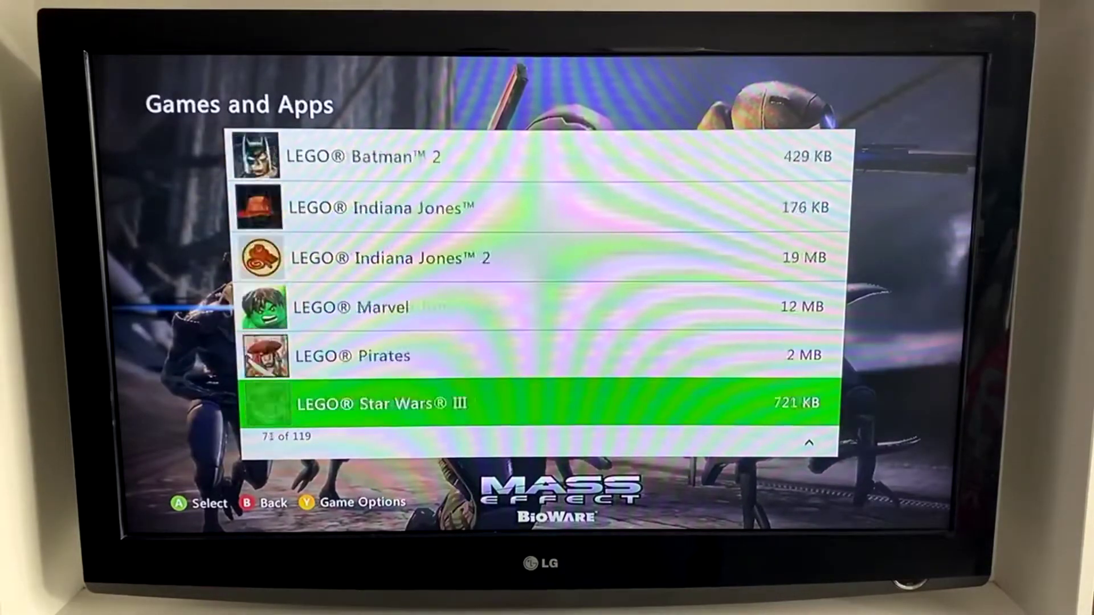
key(Return)
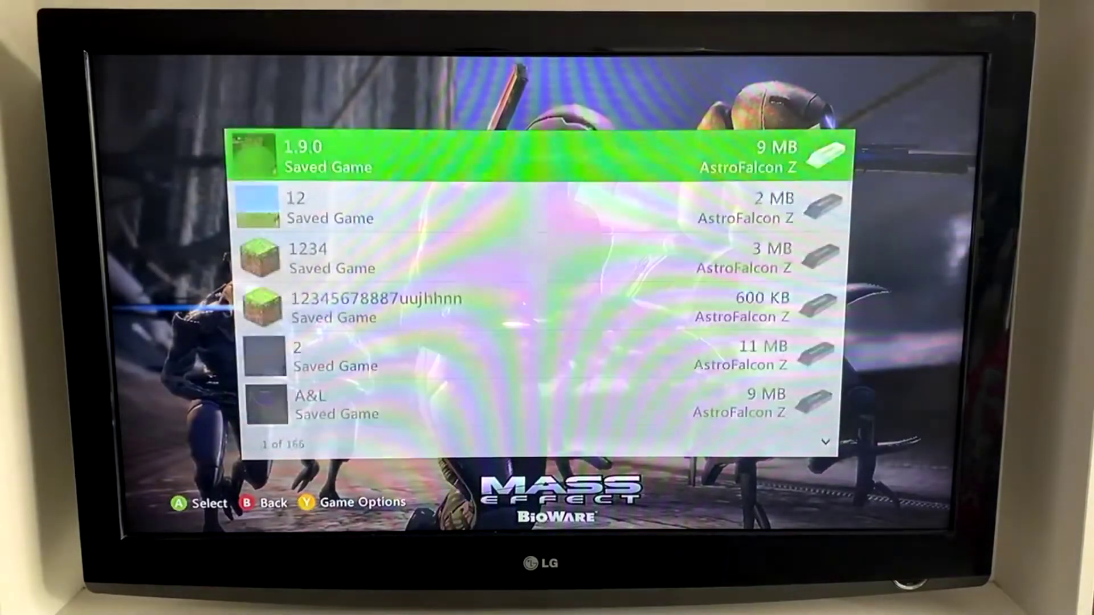
Transfer the Minecraft 4 real saved game from the hard drive to the USB Storage Device
key(Page_Down)
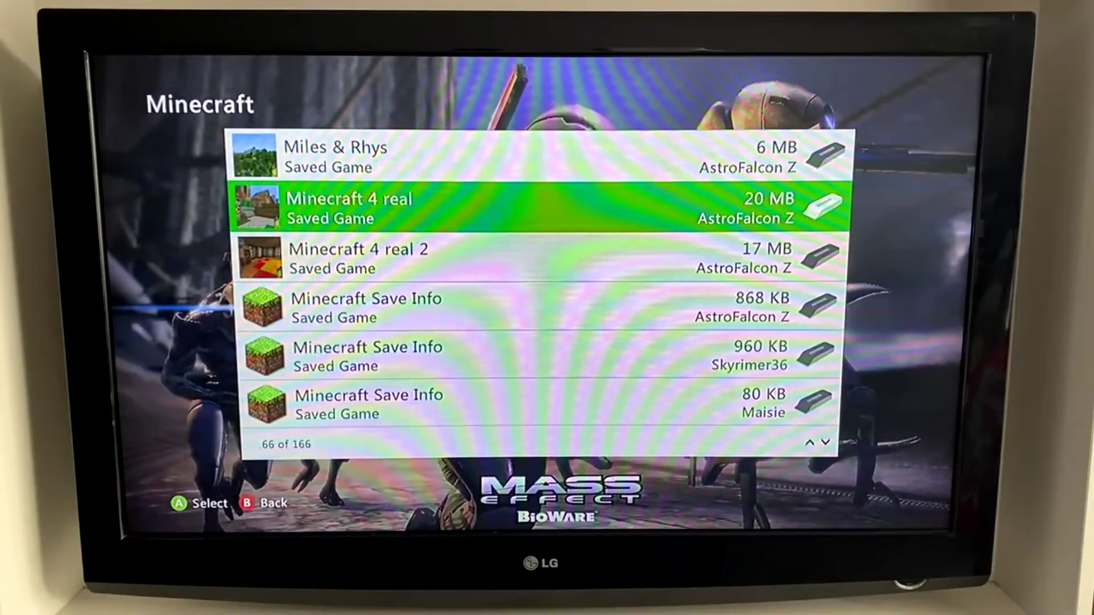
key(Return)
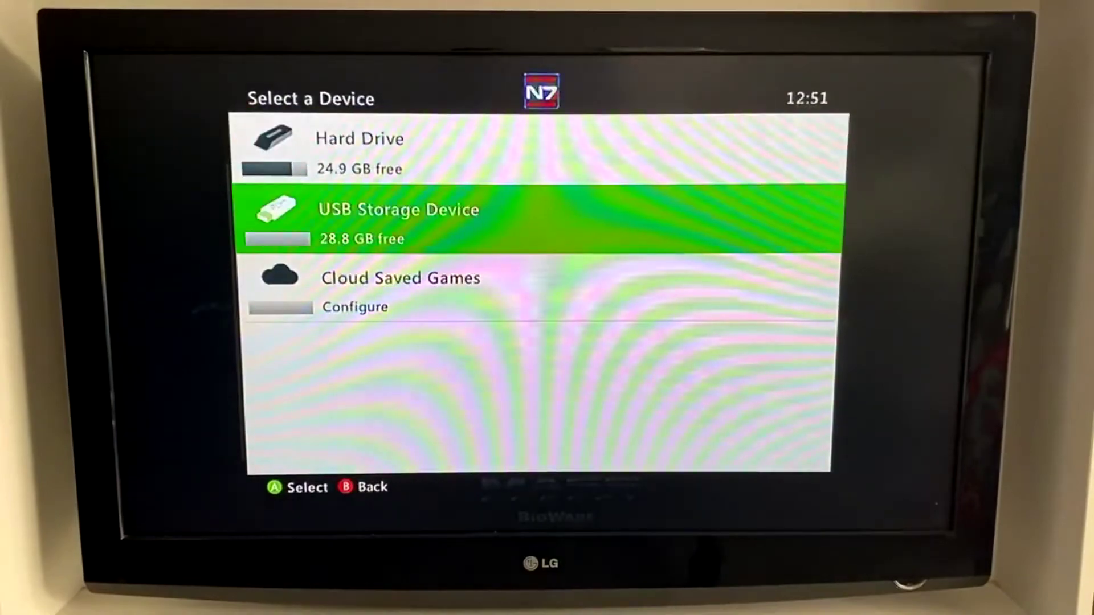
key(Return)
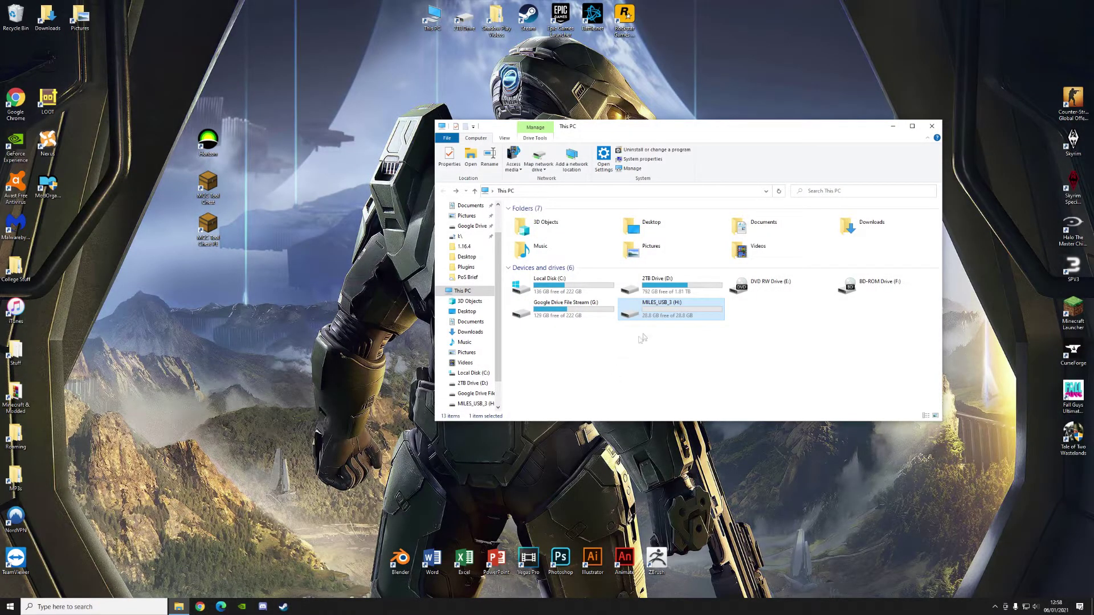
On the PC, examine the Content folder on the USB drive in File Explorer and return to This PC
double_click(668, 313)
double_click(540, 219)
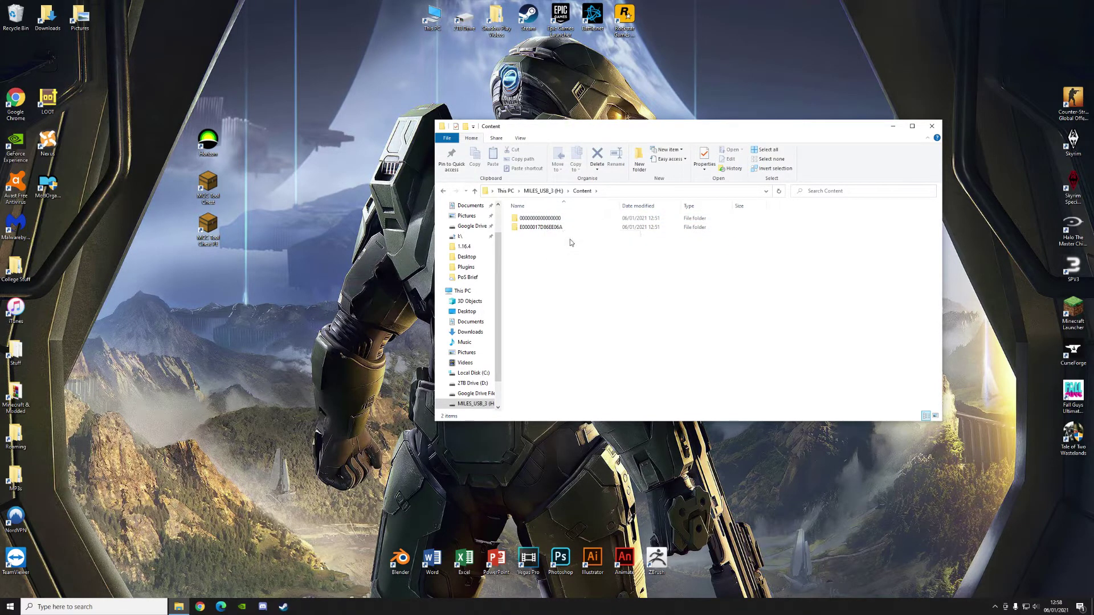
key(BackSpace)
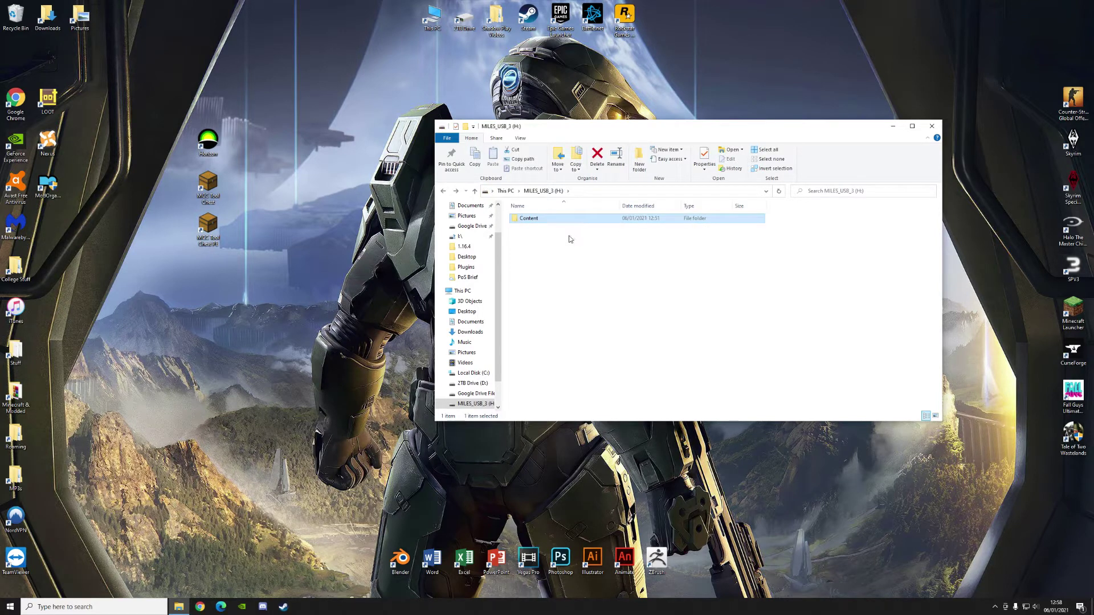
key(BackSpace)
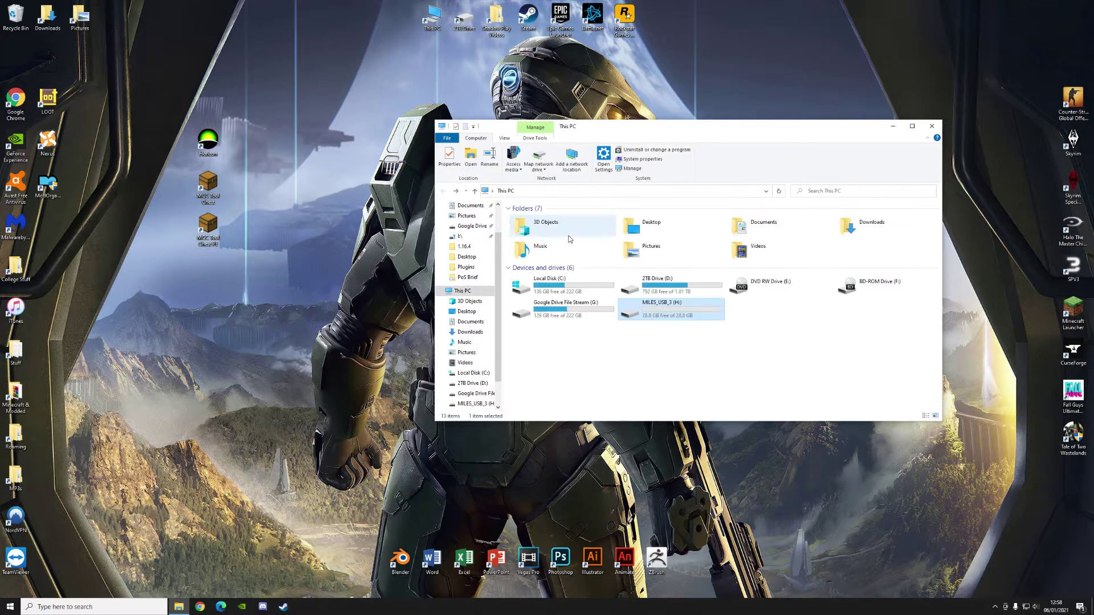
Launch Horizon, display its tools and expand the Minecraft saves under Games on the flash drive
click(214, 138)
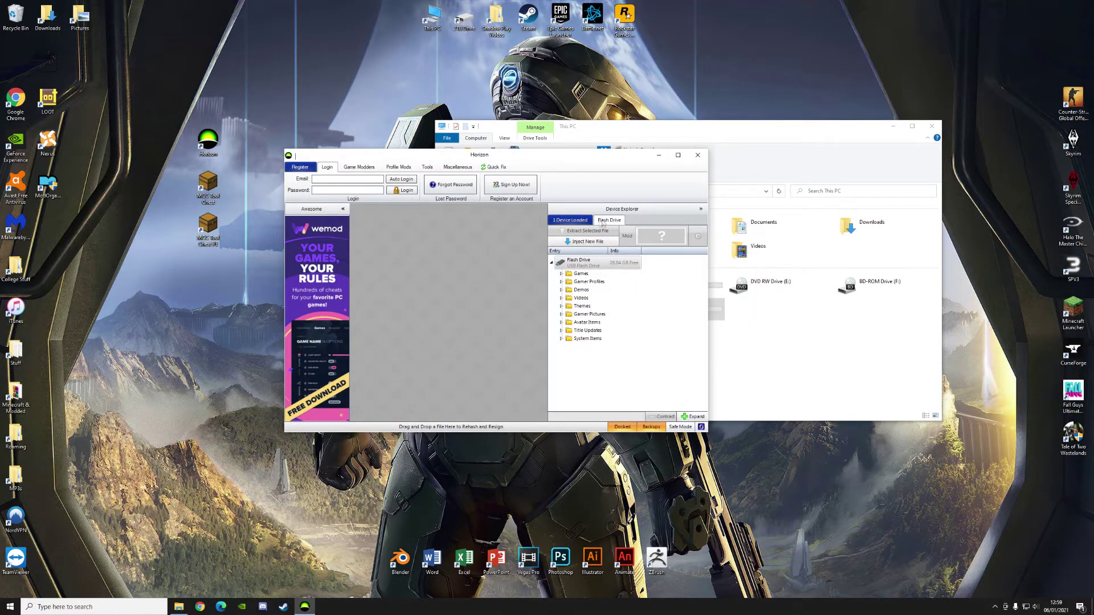
click(426, 168)
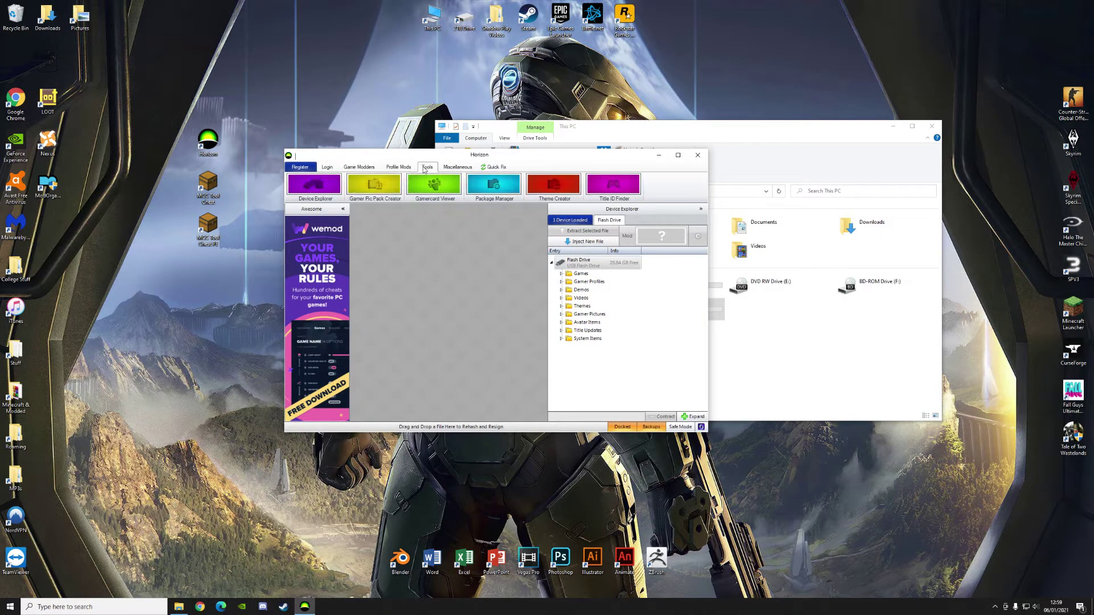
click(561, 275)
click(572, 283)
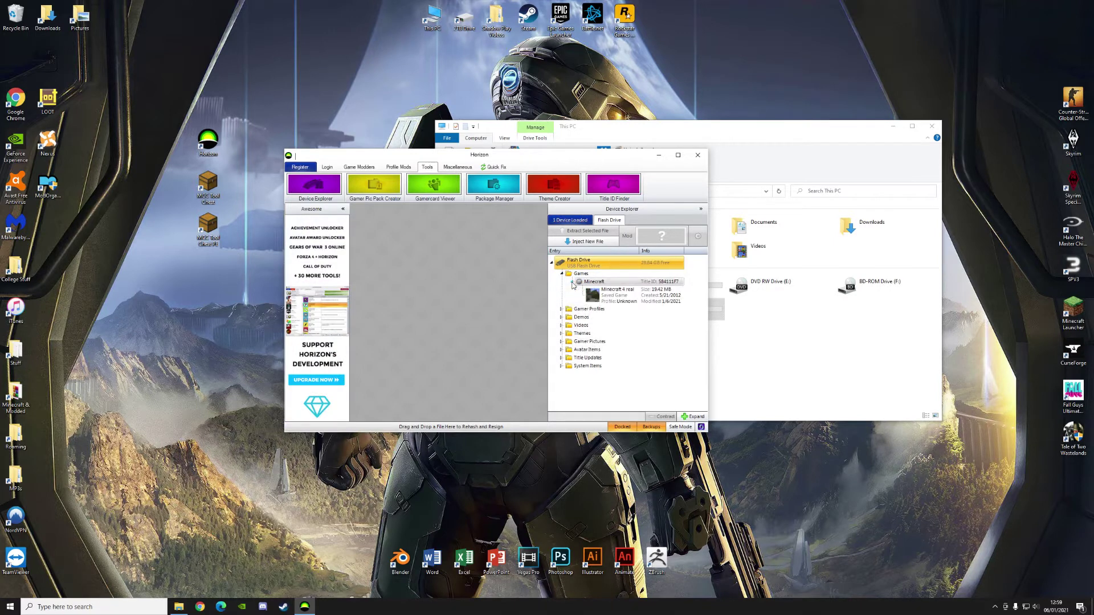
Start extracting the Minecraft 4 real save from the flash drive, with the Desktop as the save location
click(625, 298)
right_click(626, 298)
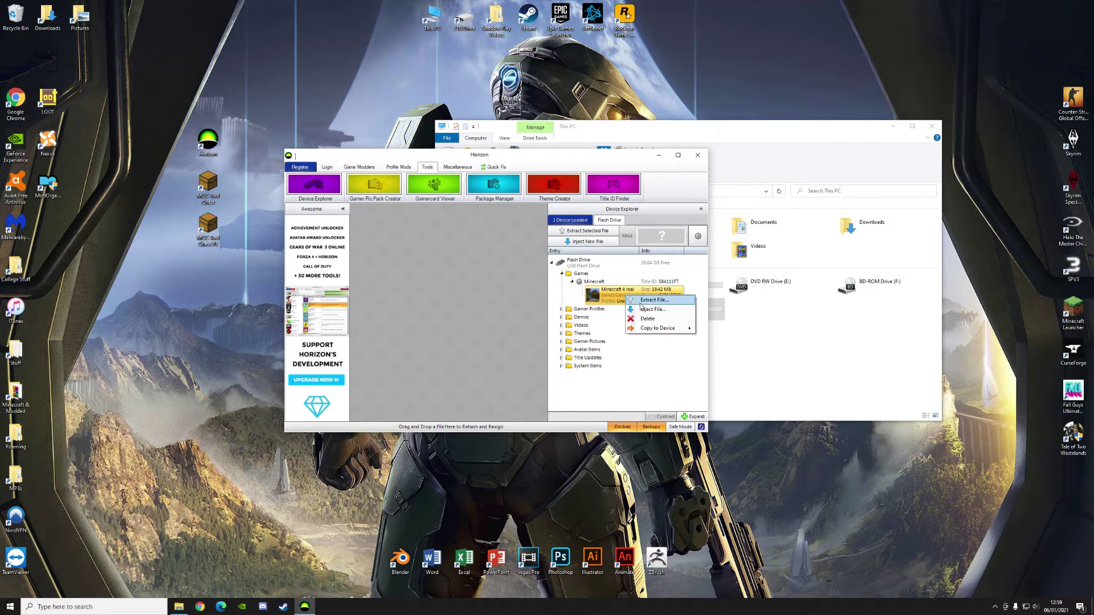
click(643, 302)
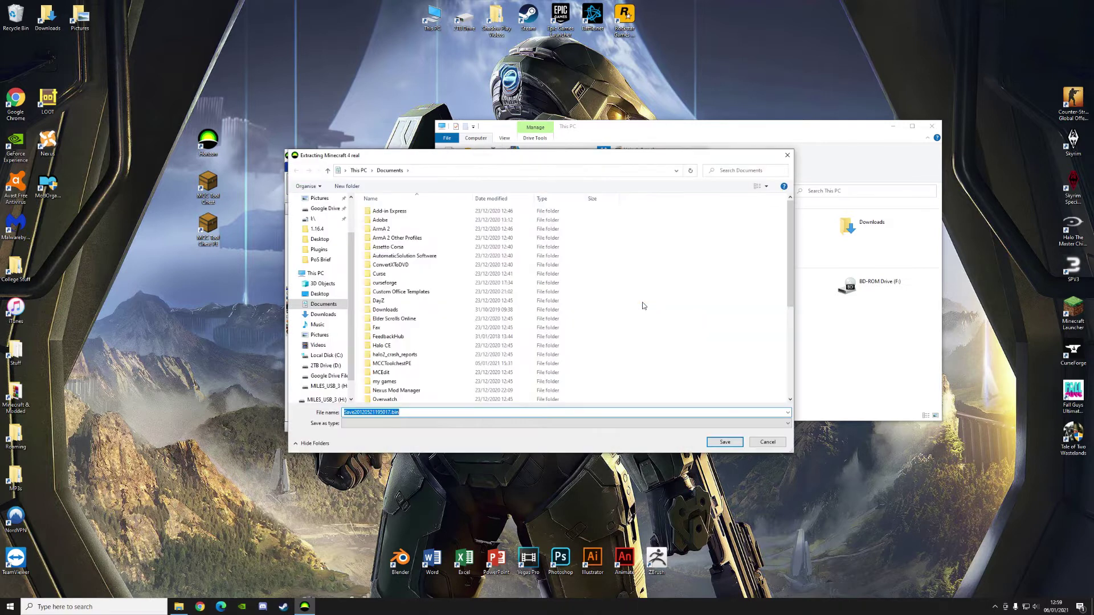
click(322, 294)
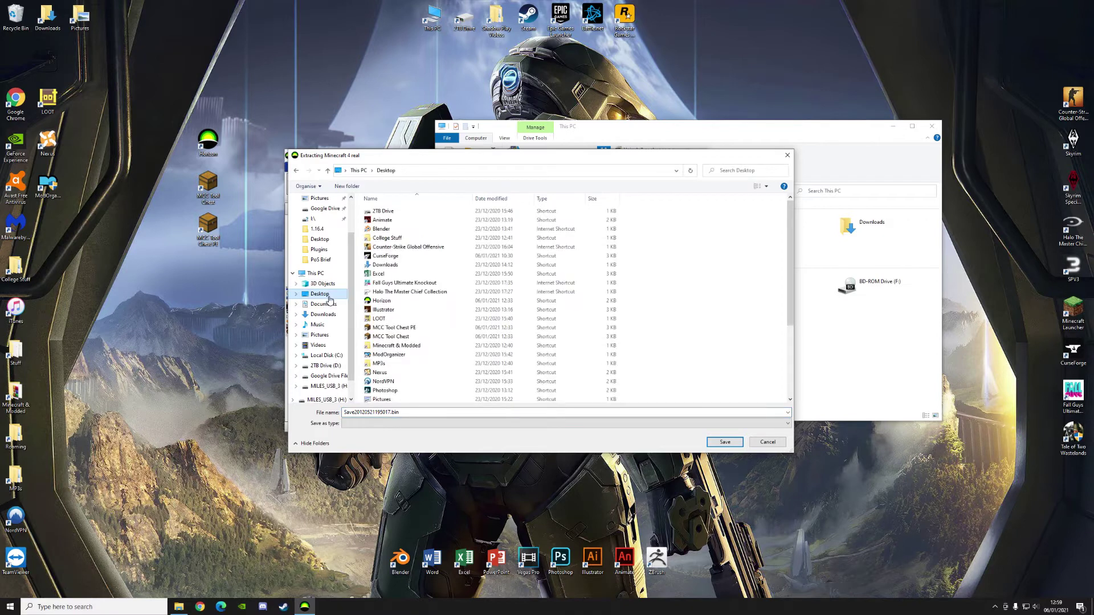
Create a folder on the Desktop named Xbox Minecraft World for the extracted save
right_click(742, 314)
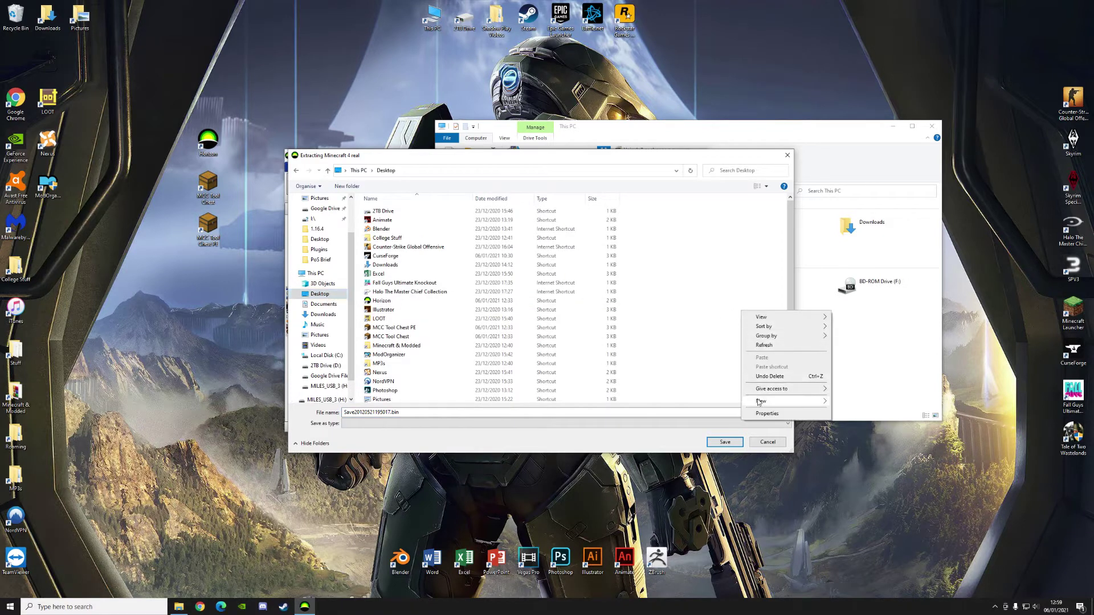
mouse_move(757, 401)
click(848, 403)
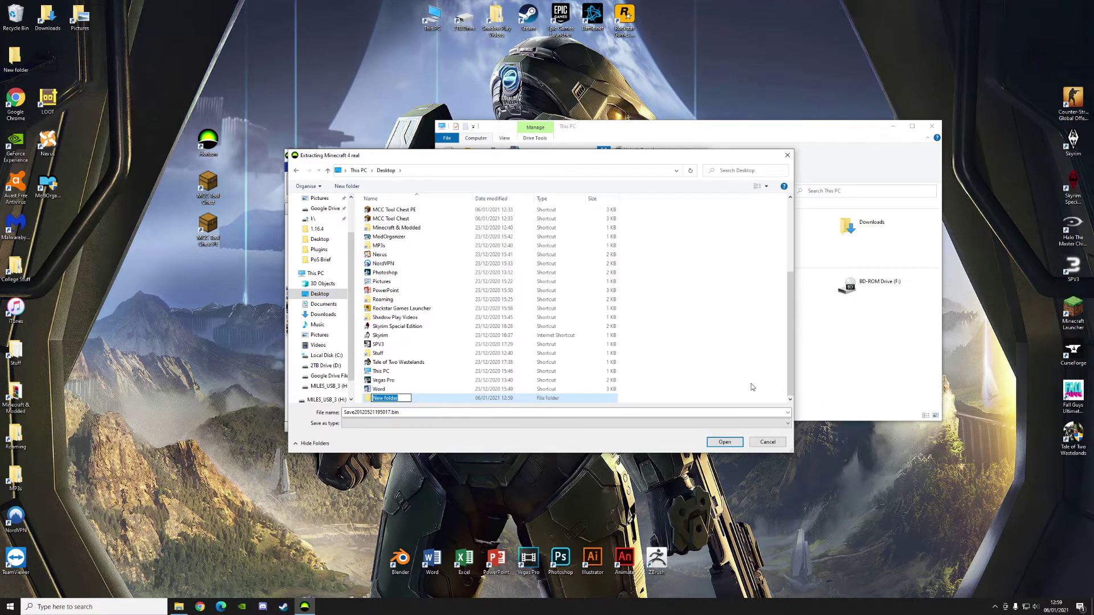
text(Xbox Minecraft)
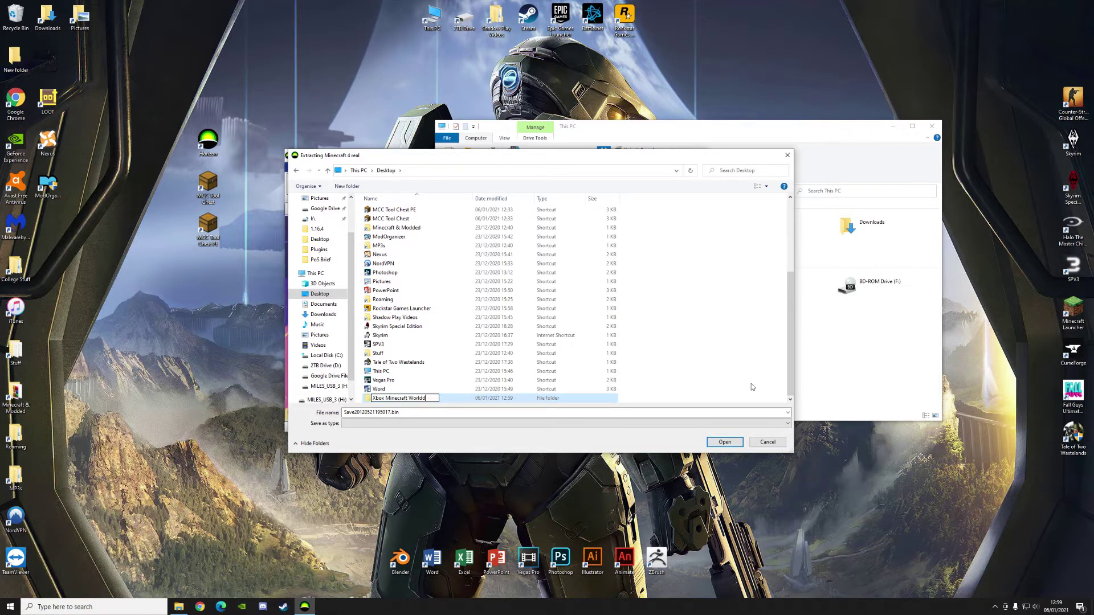
key(Return)
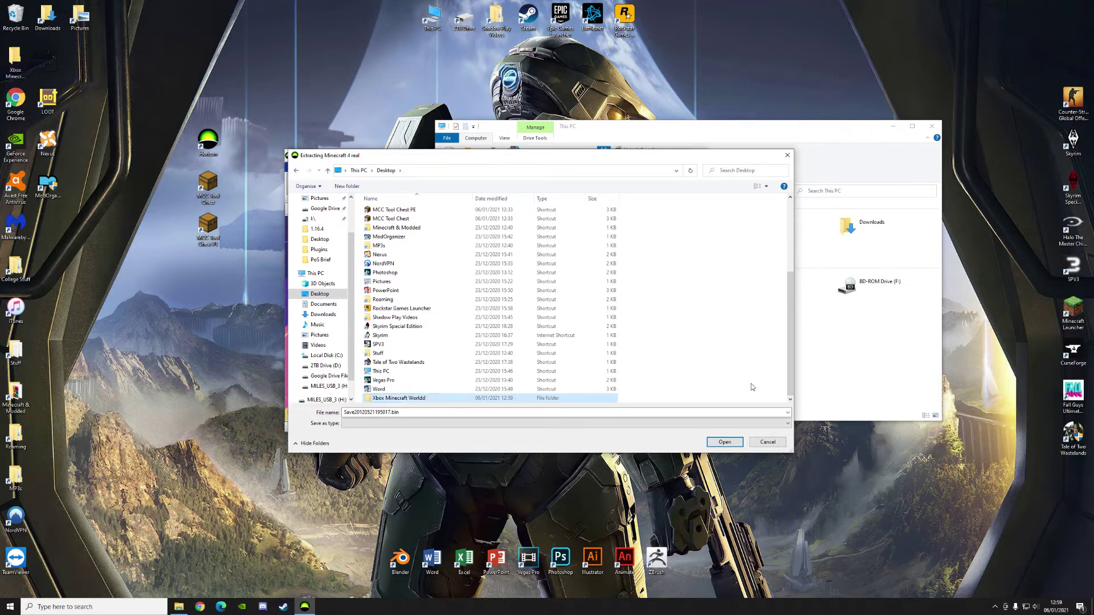
right_click(432, 398)
click(454, 380)
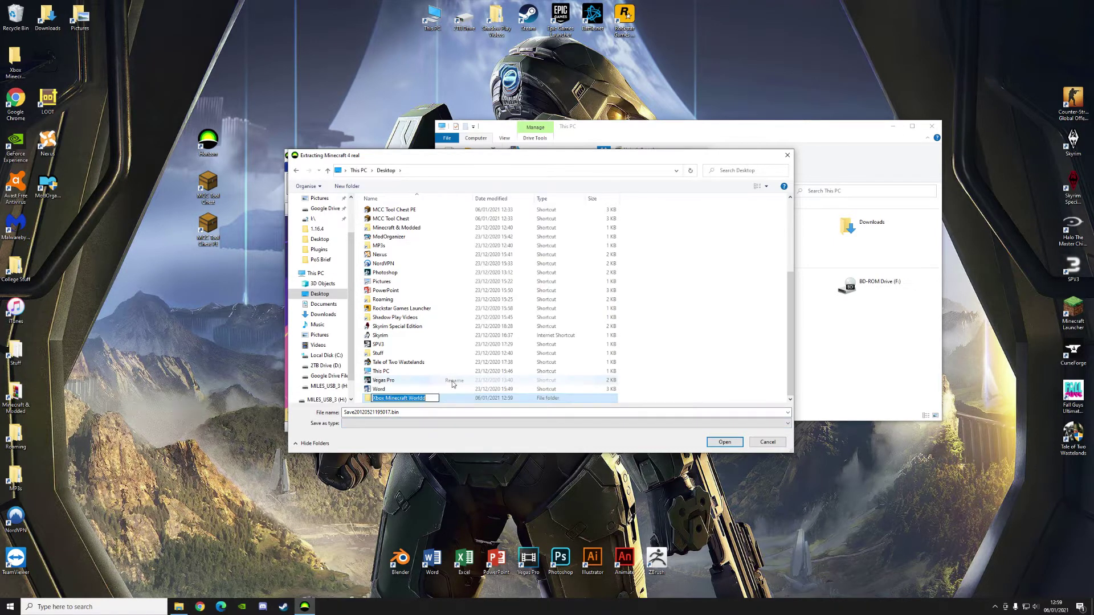
key(End)
key(Return)
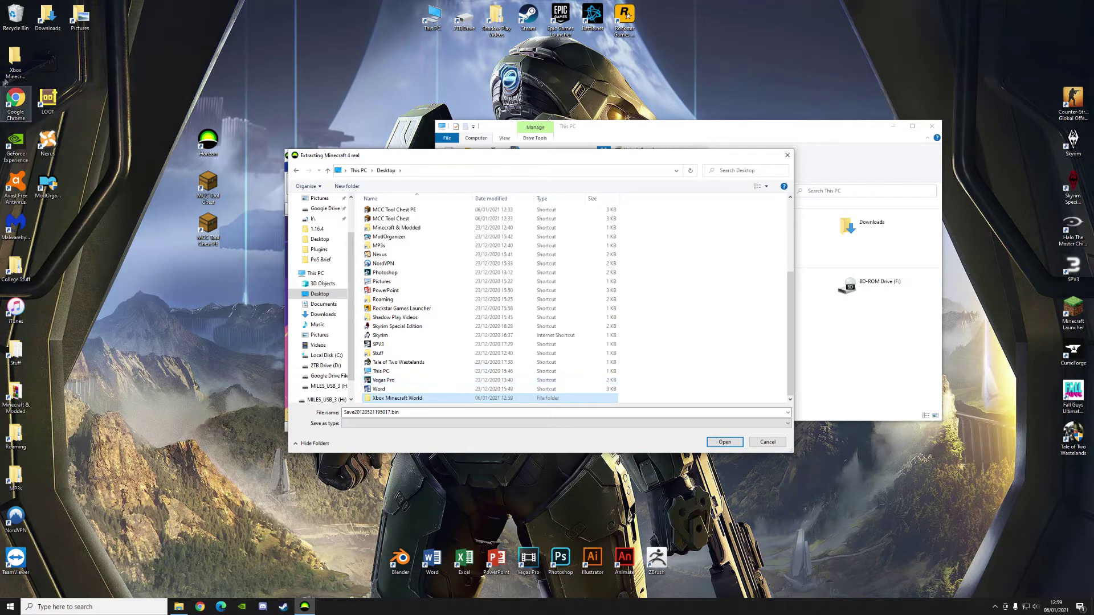
Place the new folder beside the Horizon desktop shortcut and extract the Minecraft 4 real save into it
click(162, 151)
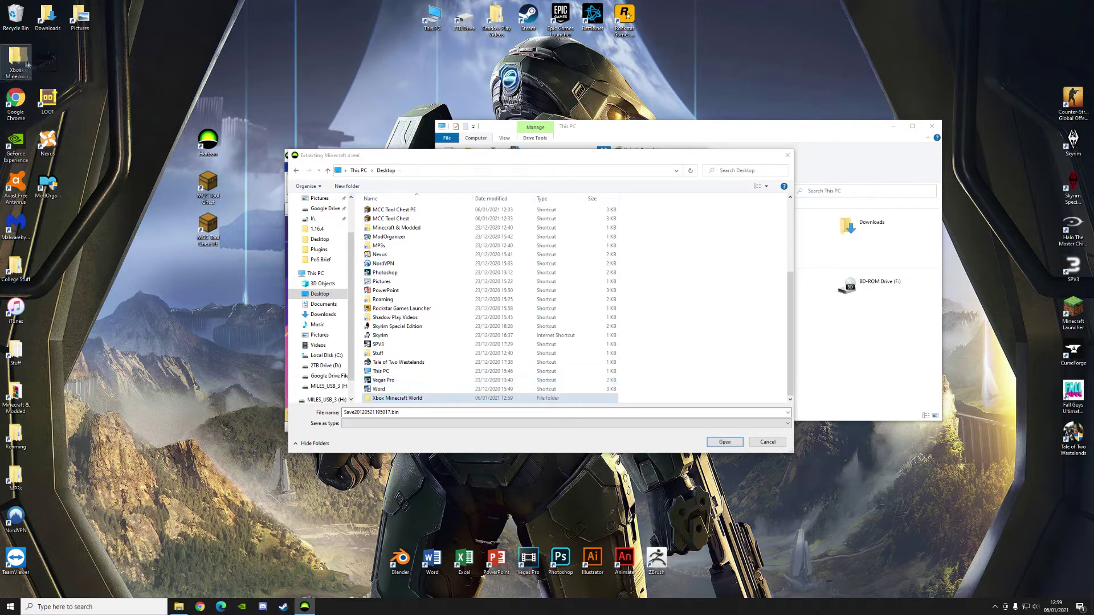
double_click(397, 398)
click(720, 443)
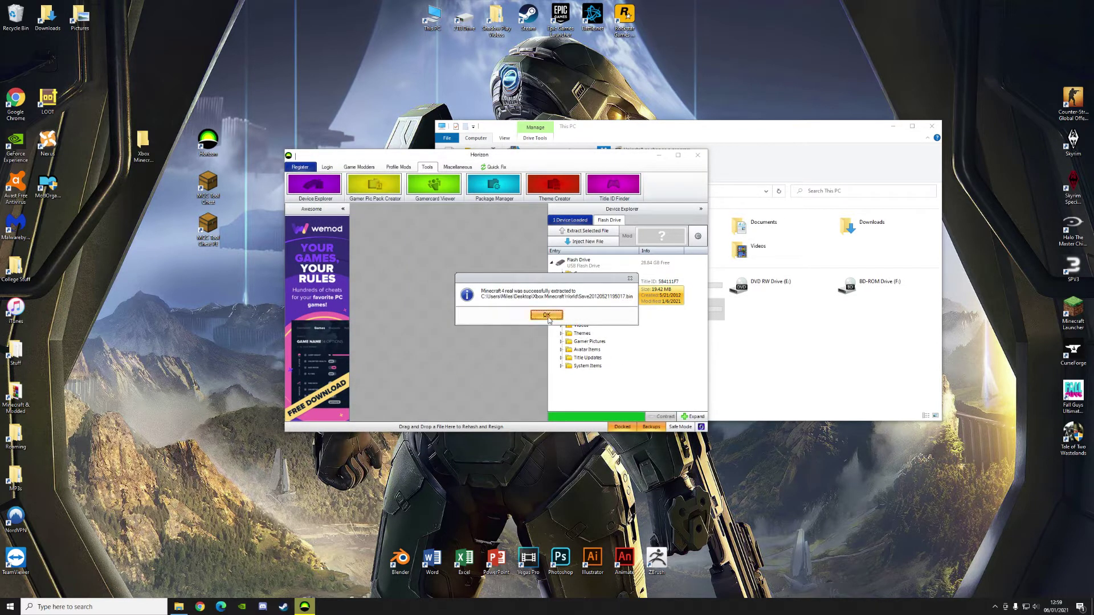
click(547, 315)
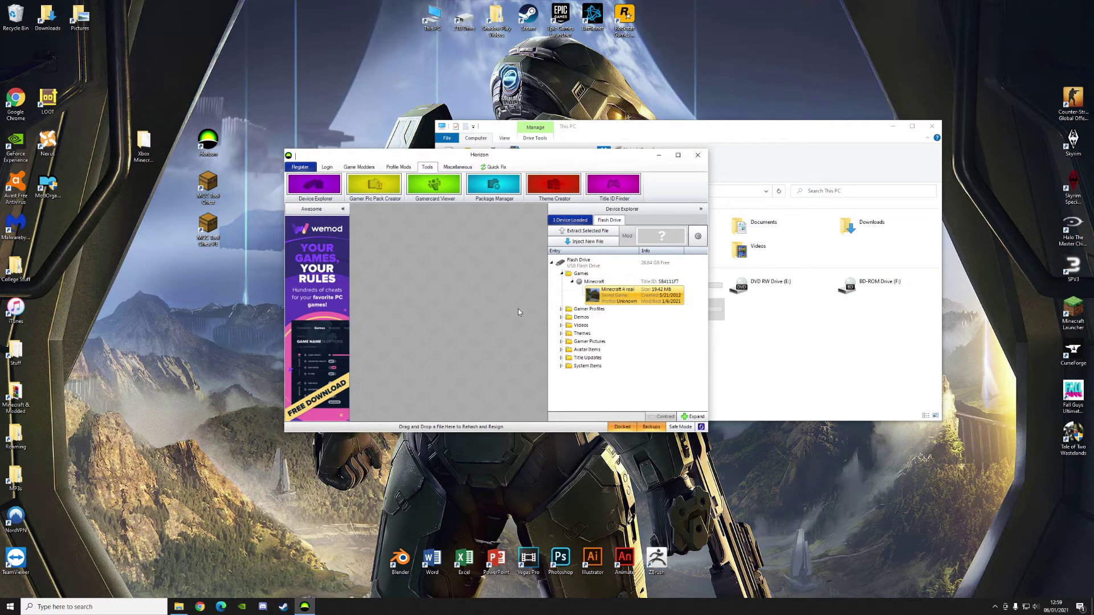
Open Save20120521195017.bin from the Xbox Minecraft World folder in Package Manager
click(495, 186)
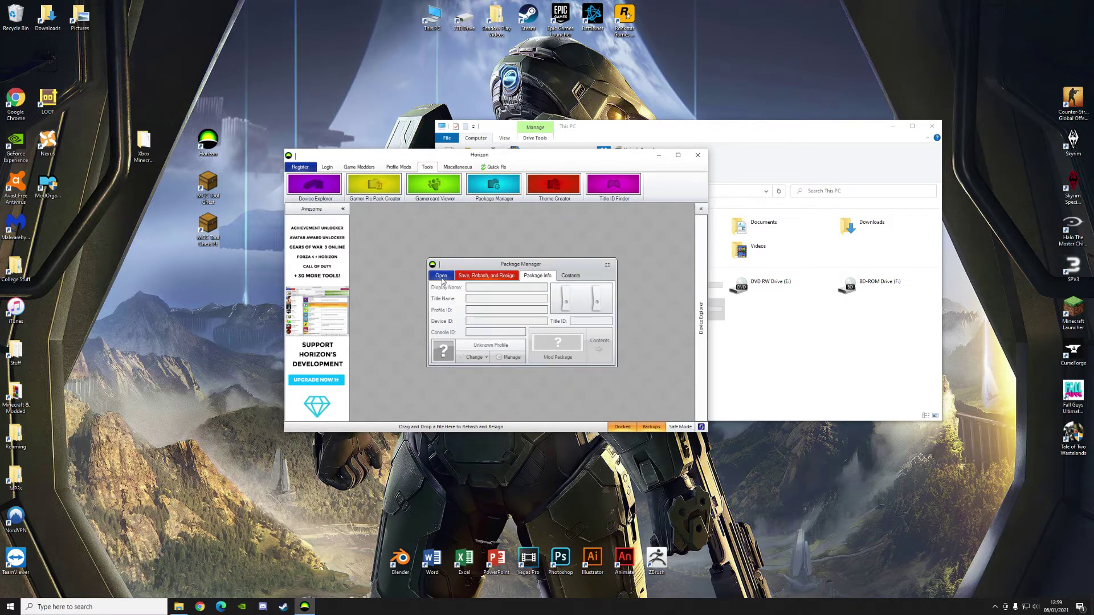
click(441, 275)
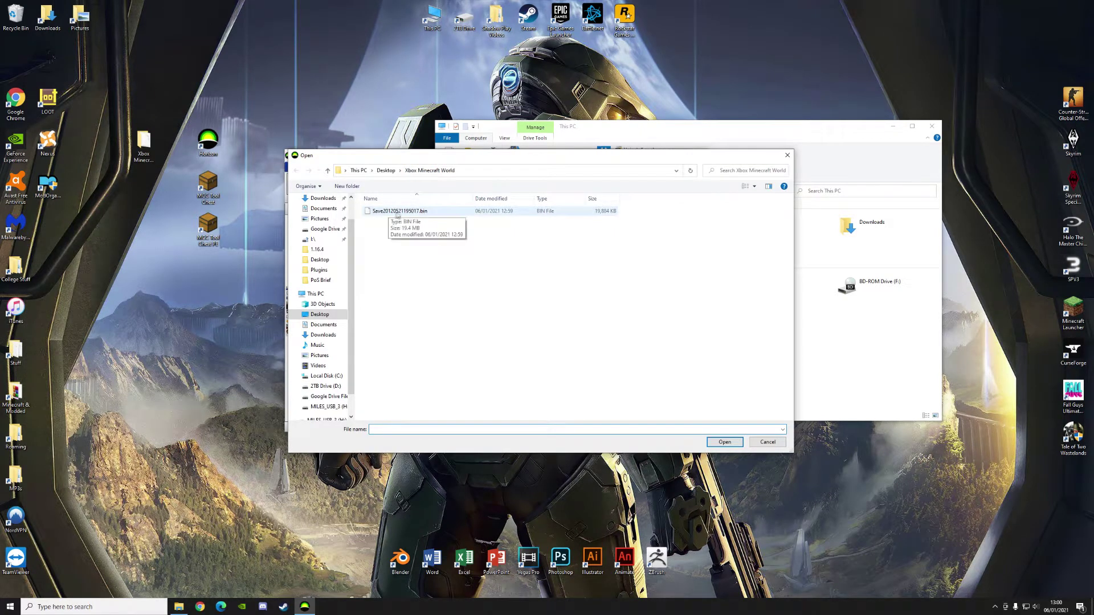
double_click(421, 212)
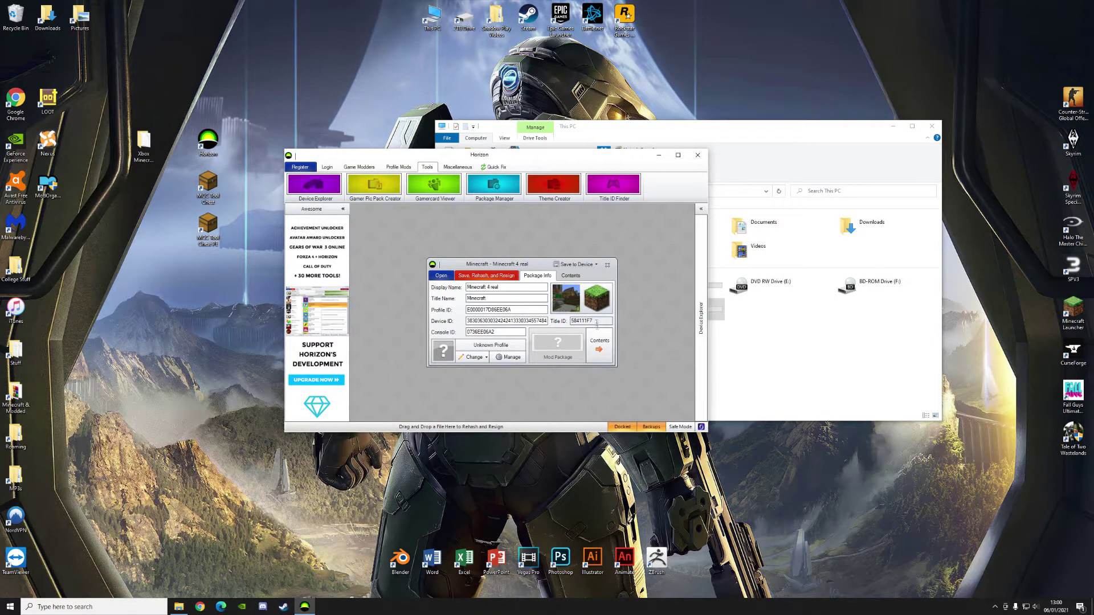
Extract savegame.dat from the package contents into the Xbox Minecraft World folder
click(596, 343)
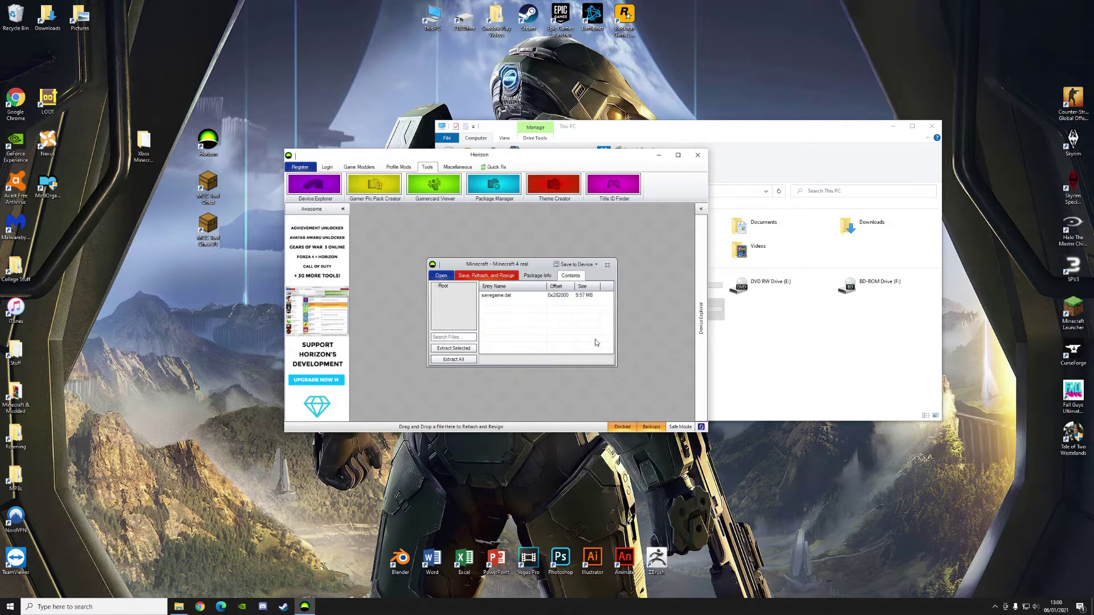
right_click(514, 296)
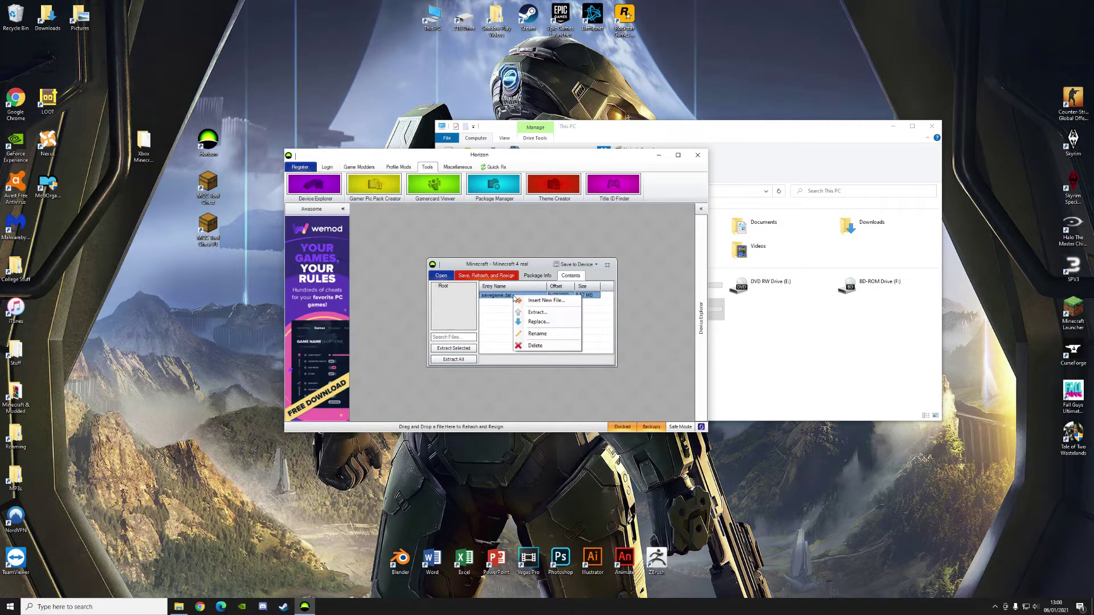
click(539, 314)
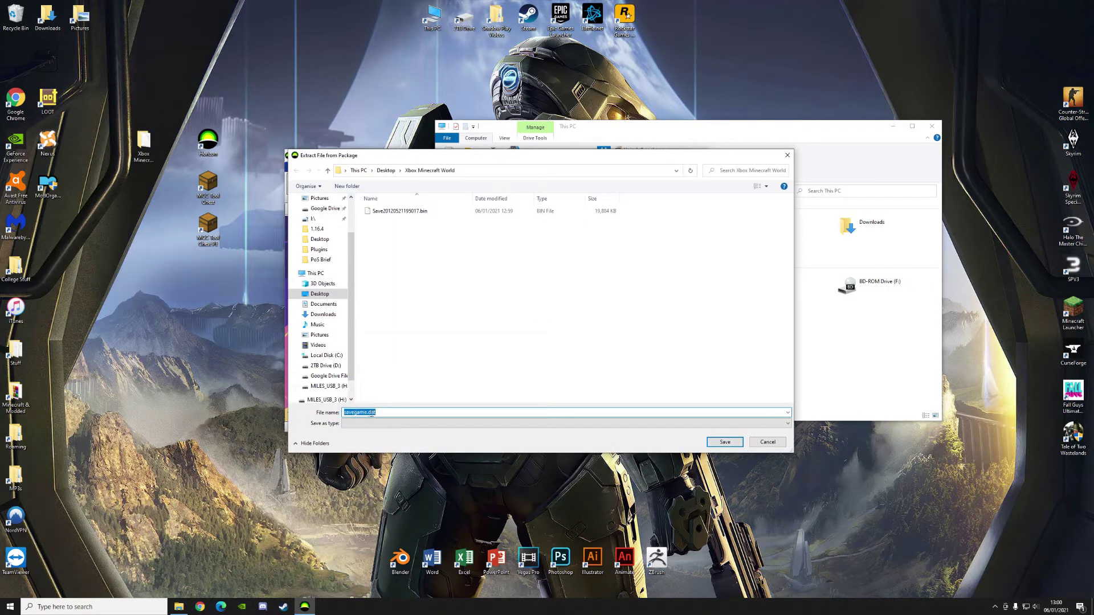
click(720, 441)
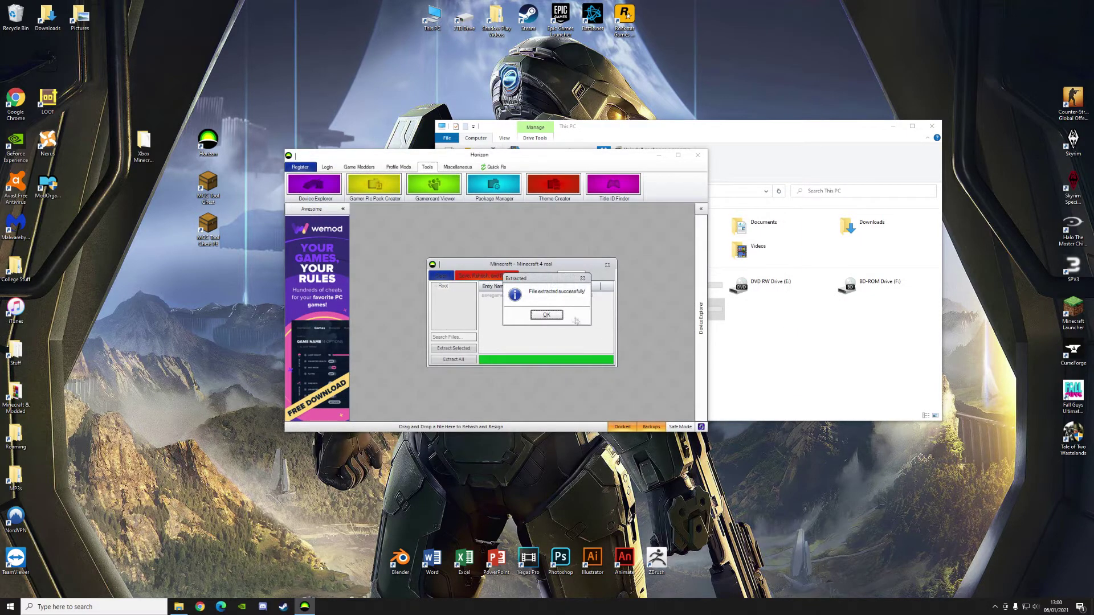
Dismiss the extraction confirmation and close Horizon
click(546, 315)
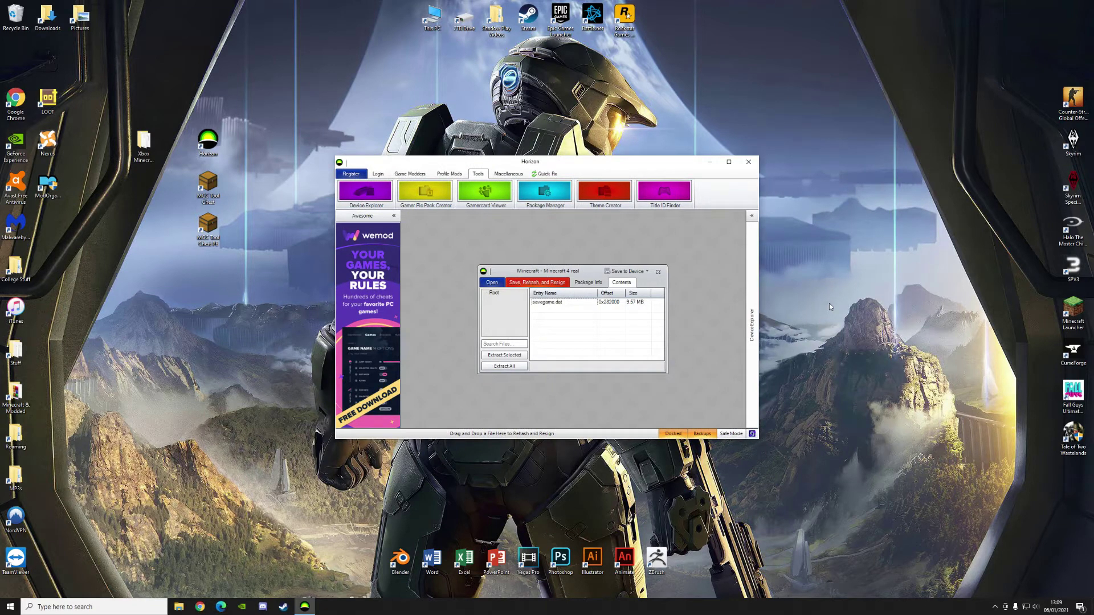
click(749, 162)
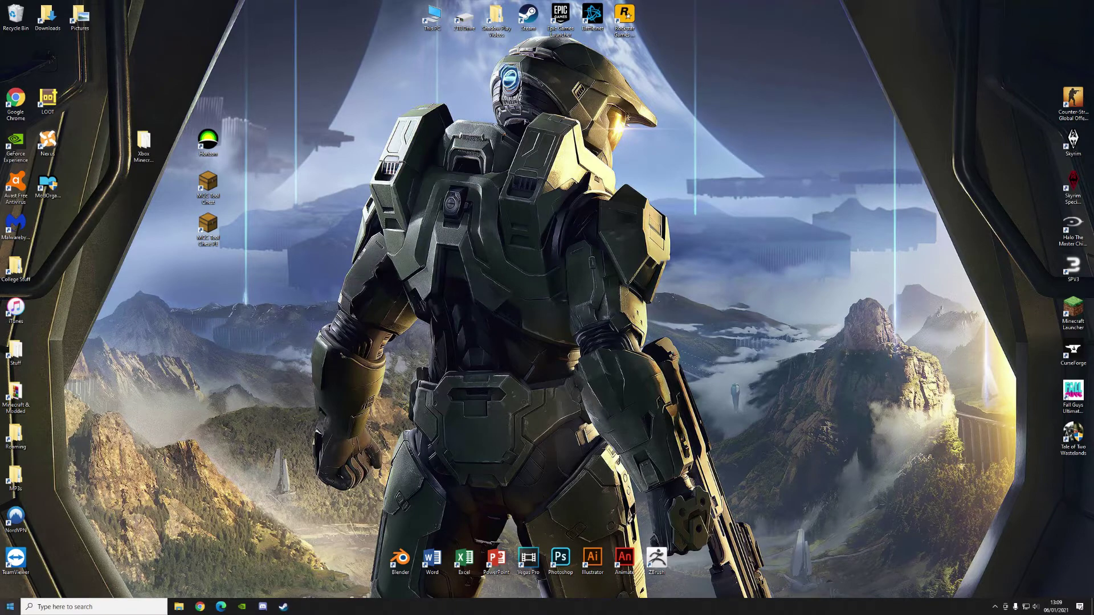
Launch Minecraft and start setting up a new, non-Realm world without using a template
click(11, 607)
click(50, 367)
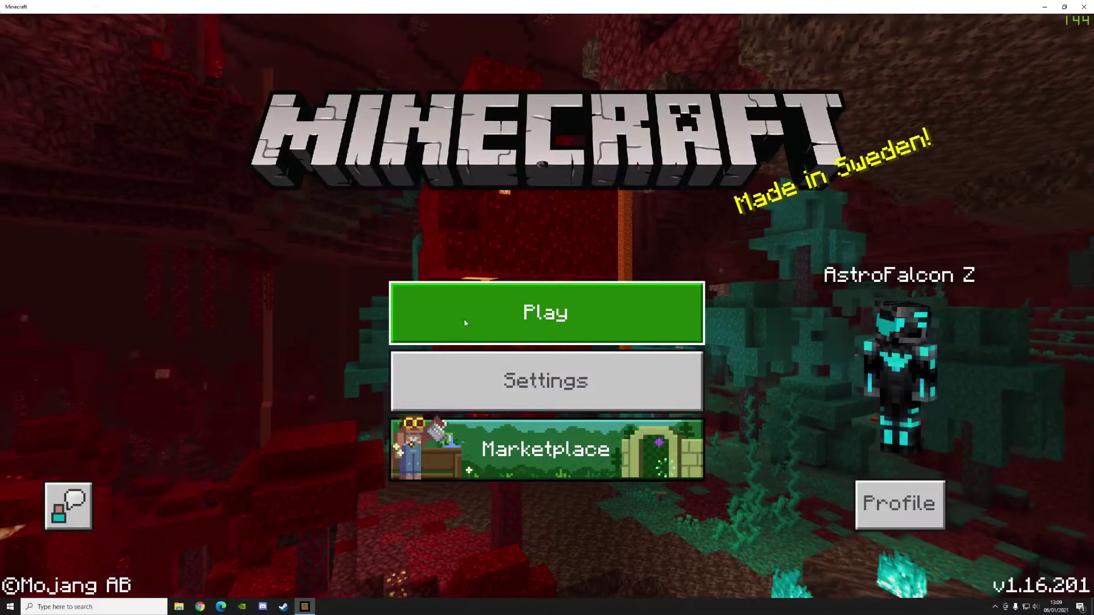
click(465, 321)
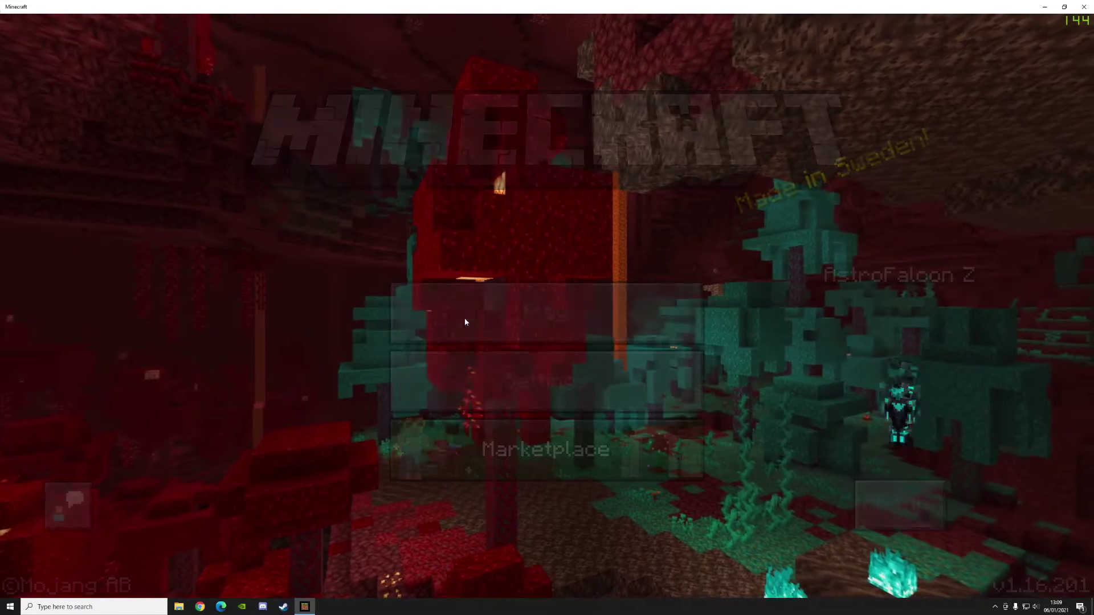
click(492, 188)
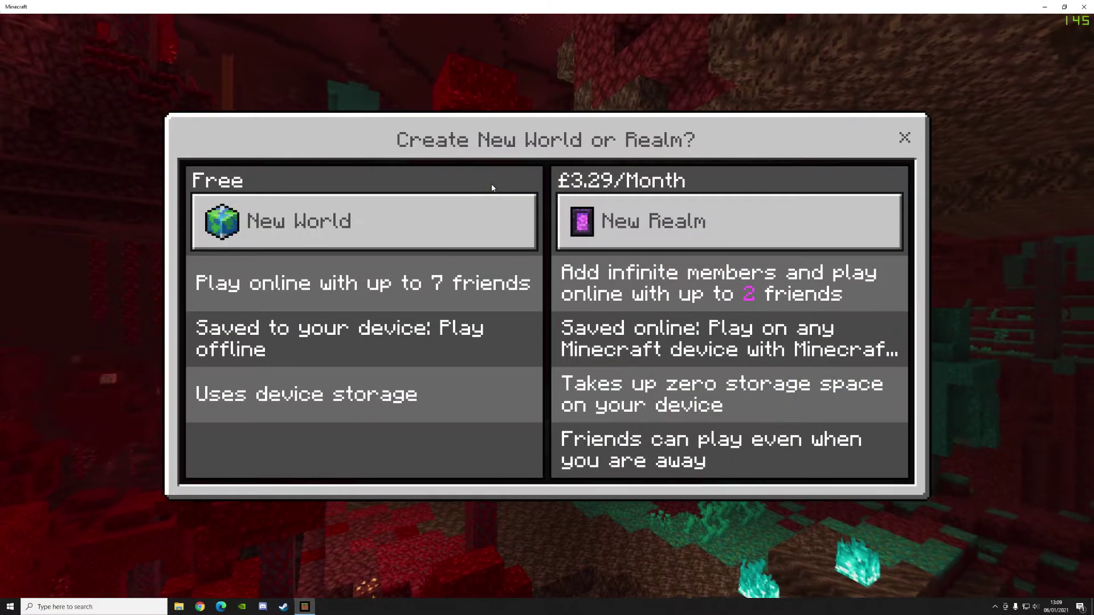
click(469, 211)
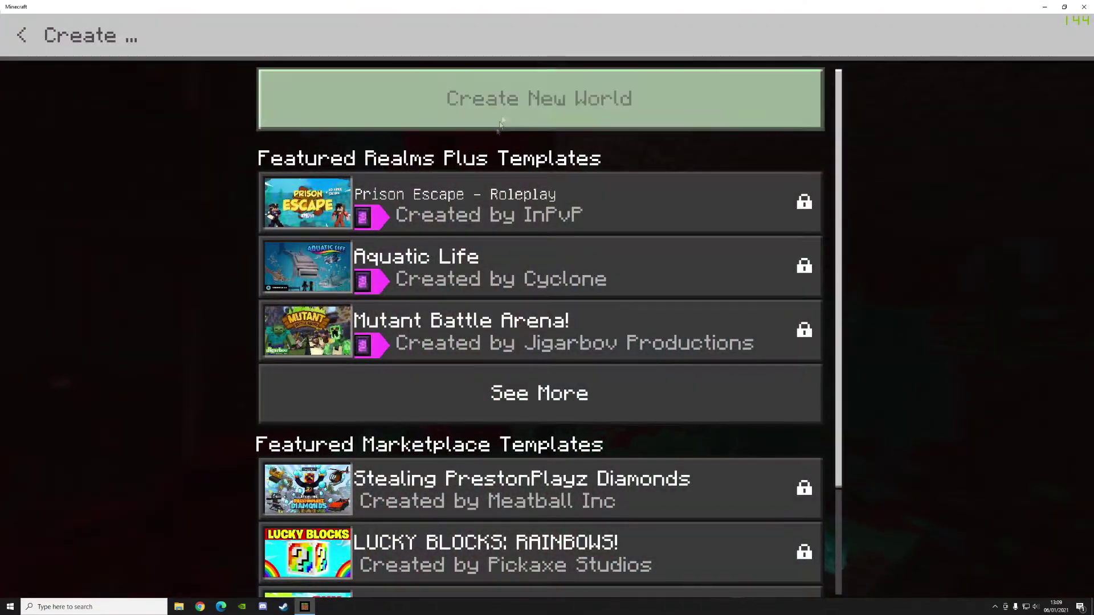
click(504, 114)
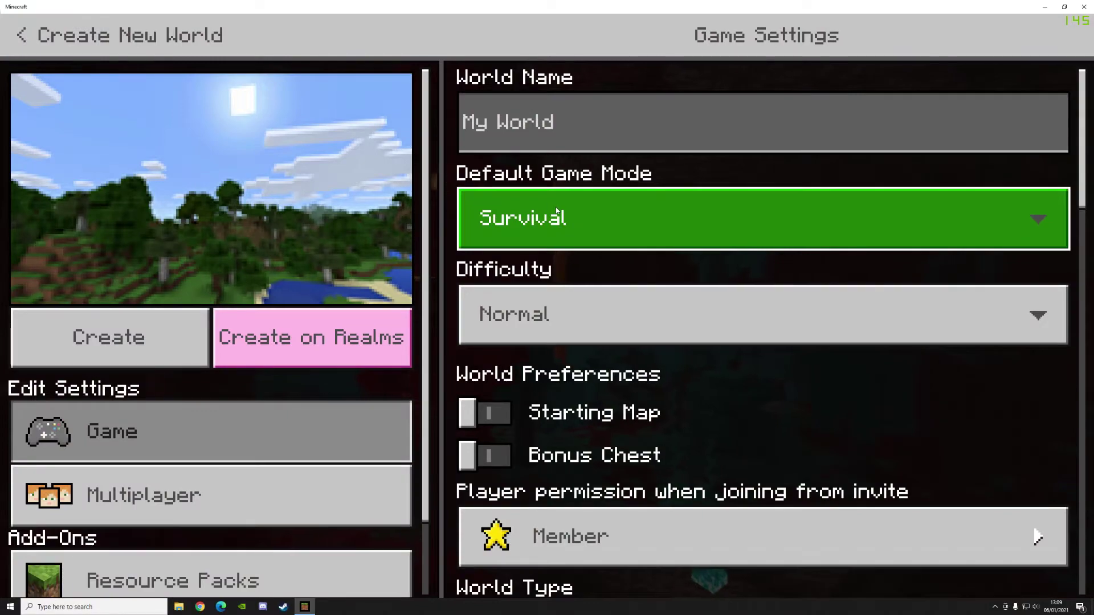
Set the default game mode to Creative and create the world
click(555, 216)
click(558, 244)
click(546, 373)
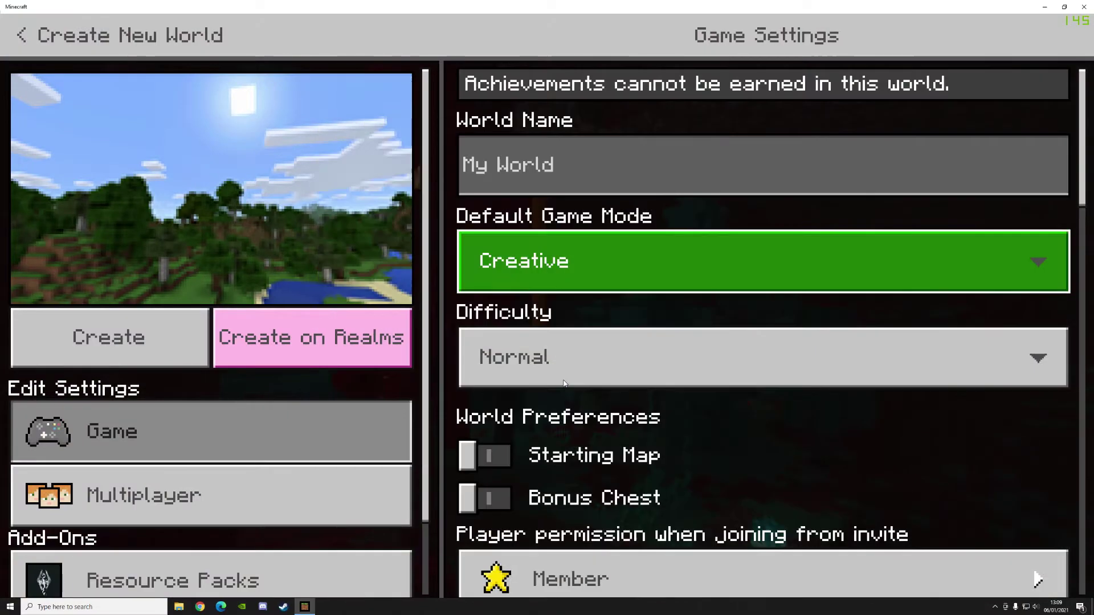
click(168, 352)
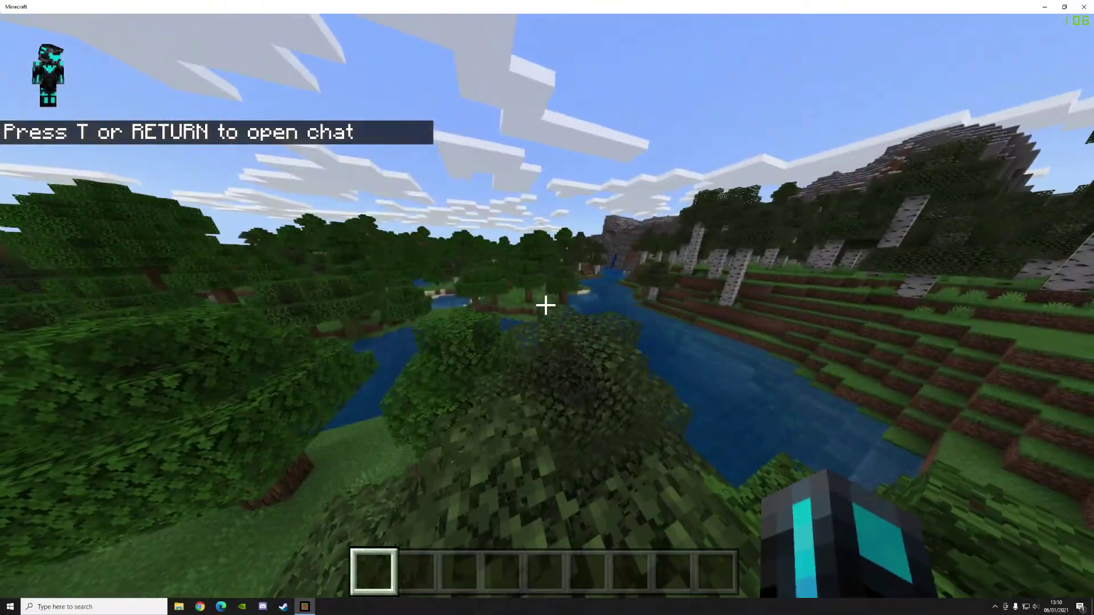
Save and quit the newly created world, and close Minecraft
key(Escape)
click(240, 502)
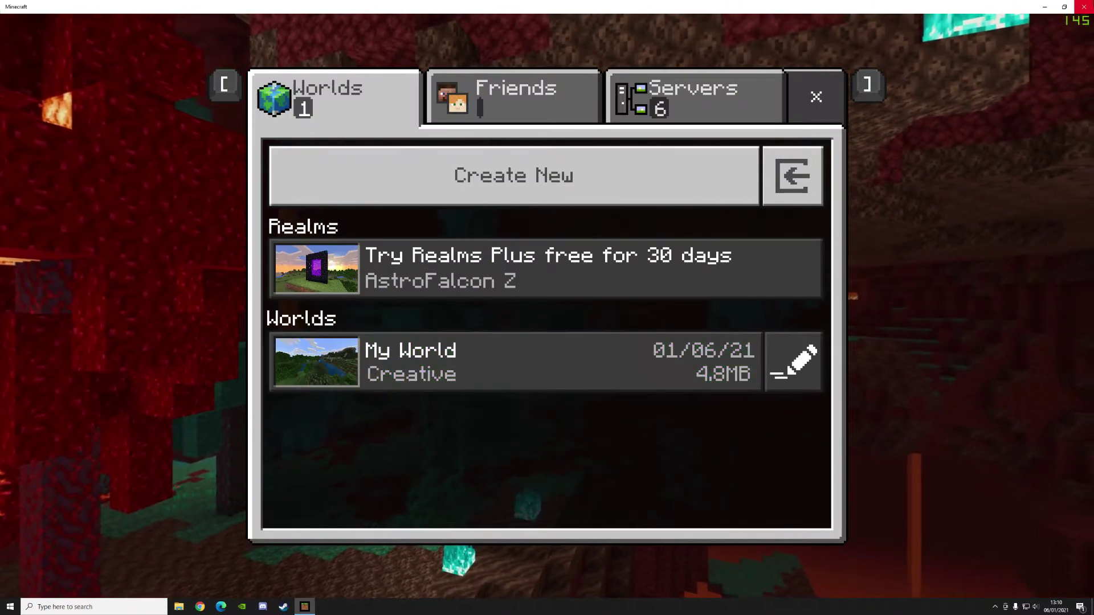
click(1083, 6)
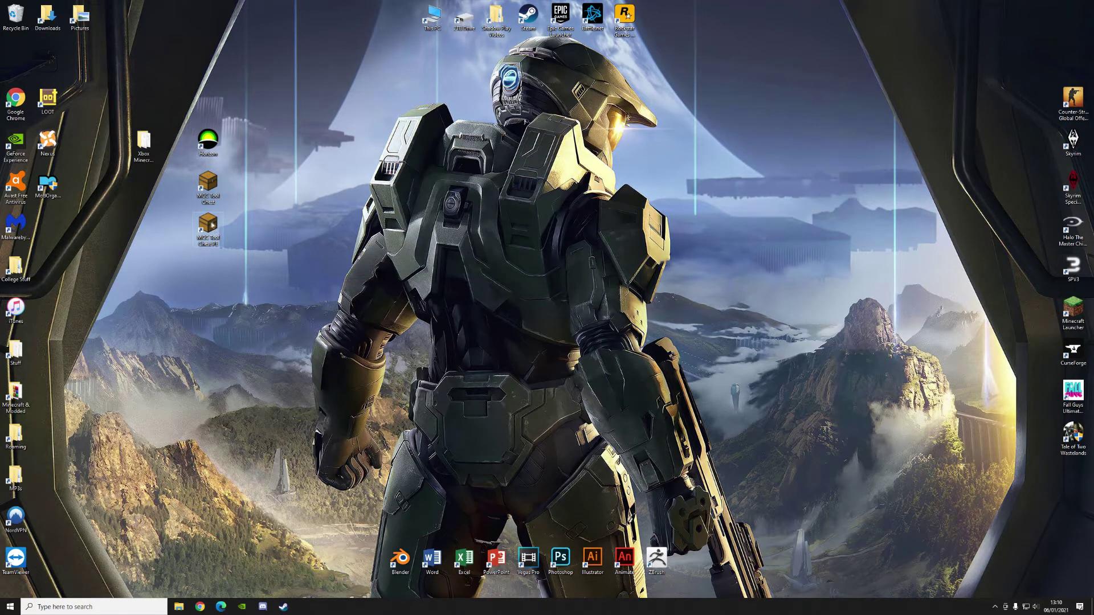
Open savegame.dat from the Xbox Minecraft World folder in MCC ToolChest and check its level, players and Overworld entries
double_click(214, 187)
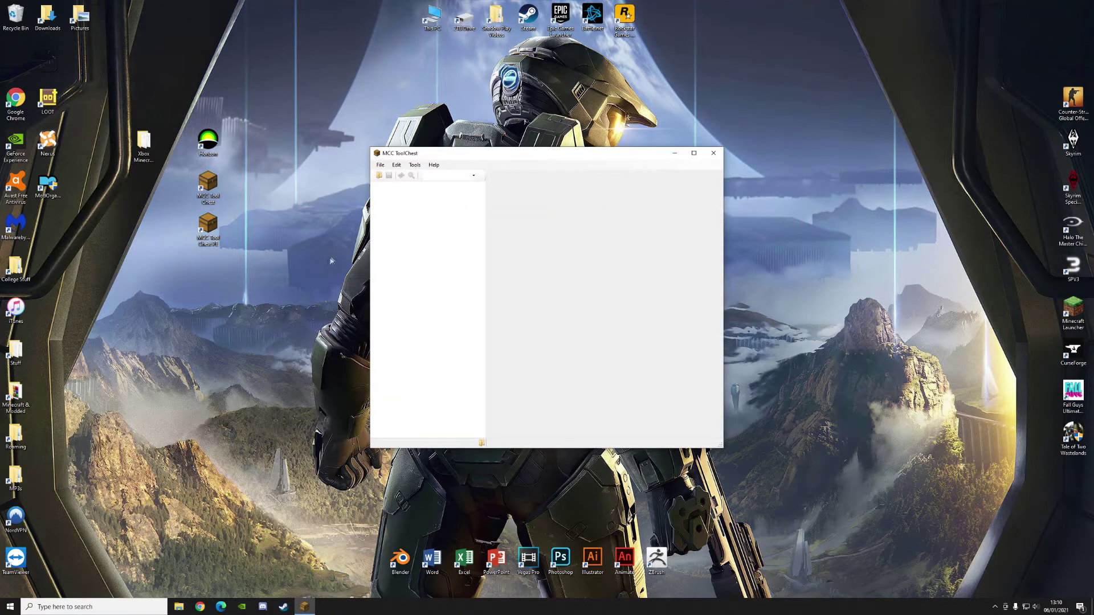
click(385, 164)
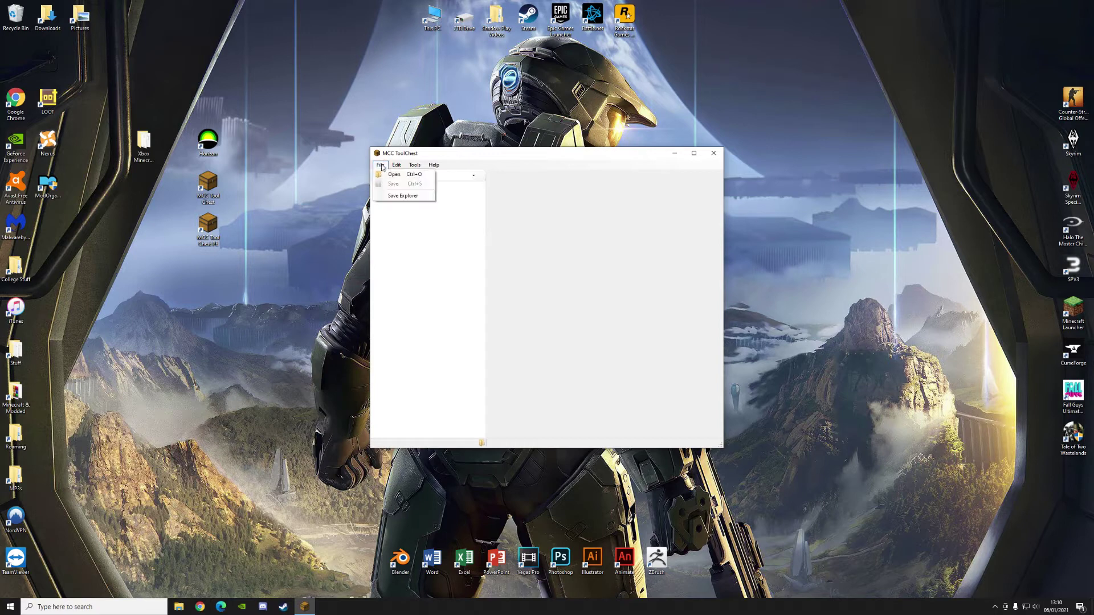
click(385, 177)
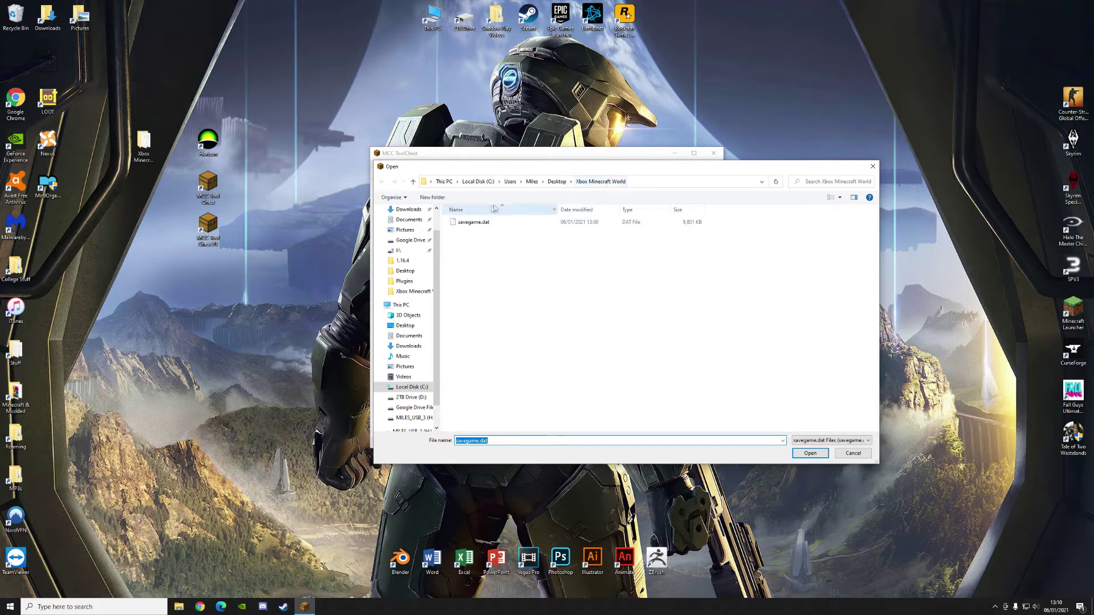
double_click(483, 222)
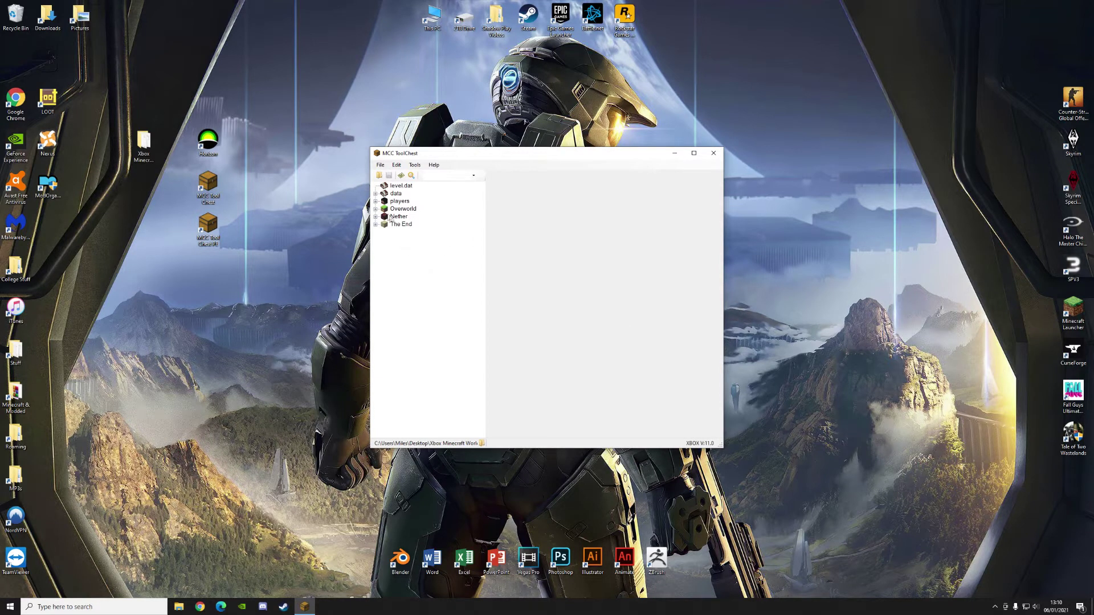
click(376, 201)
click(376, 186)
click(375, 209)
click(376, 210)
Start a conversion of the save to Bedrock with My World as the target world
click(416, 165)
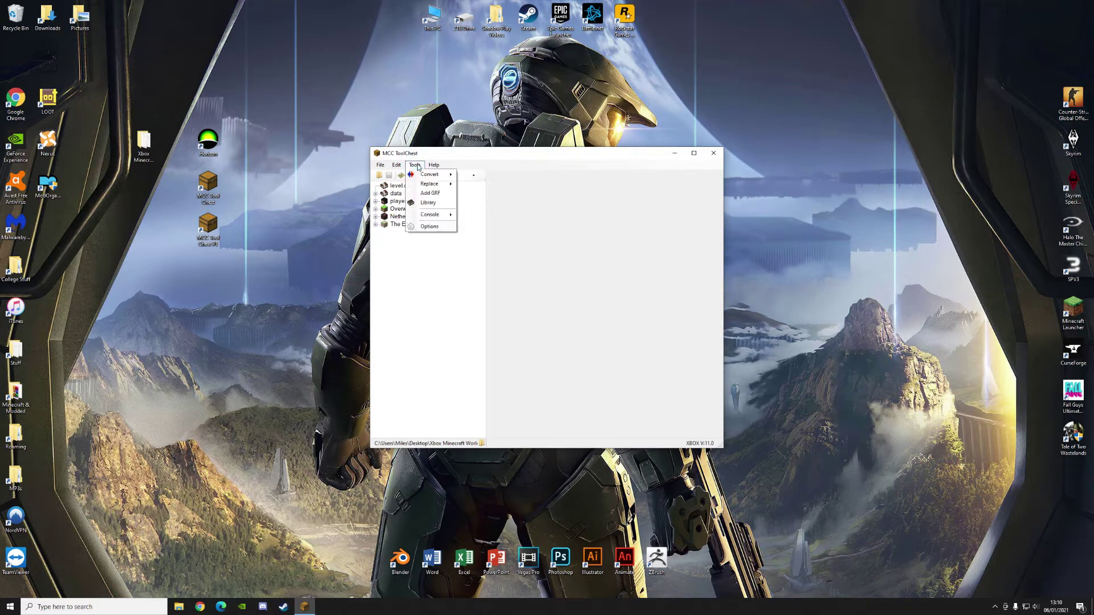
mouse_move(425, 174)
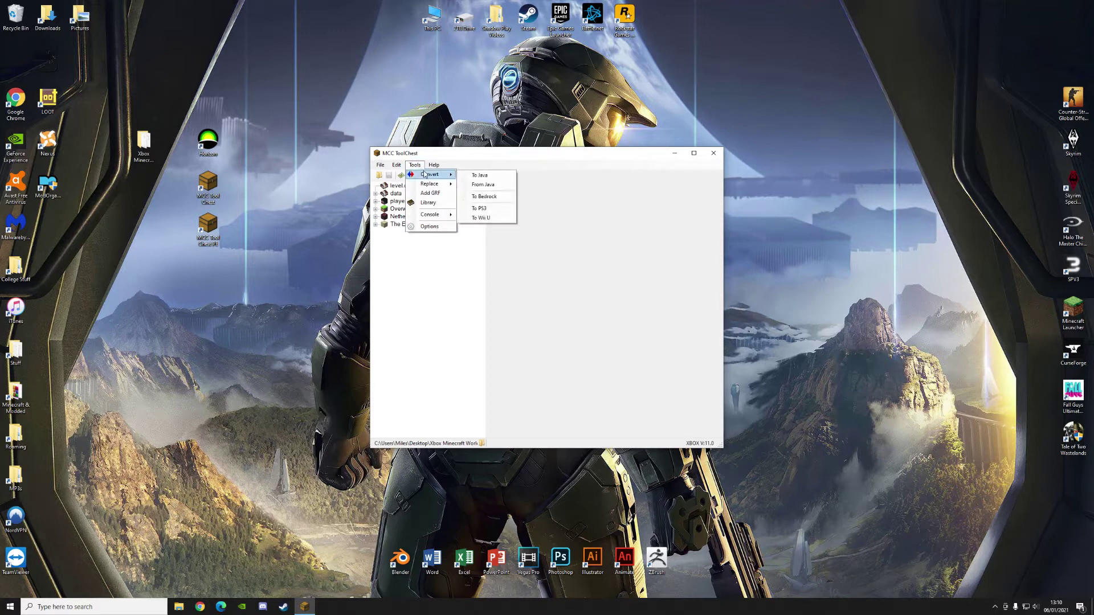
click(503, 198)
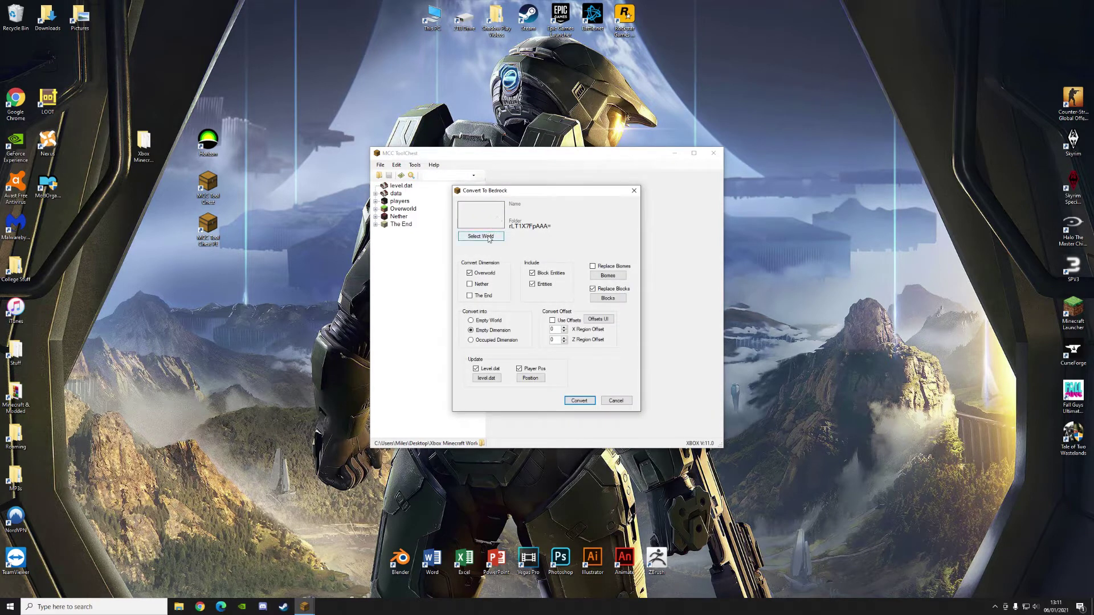
click(487, 237)
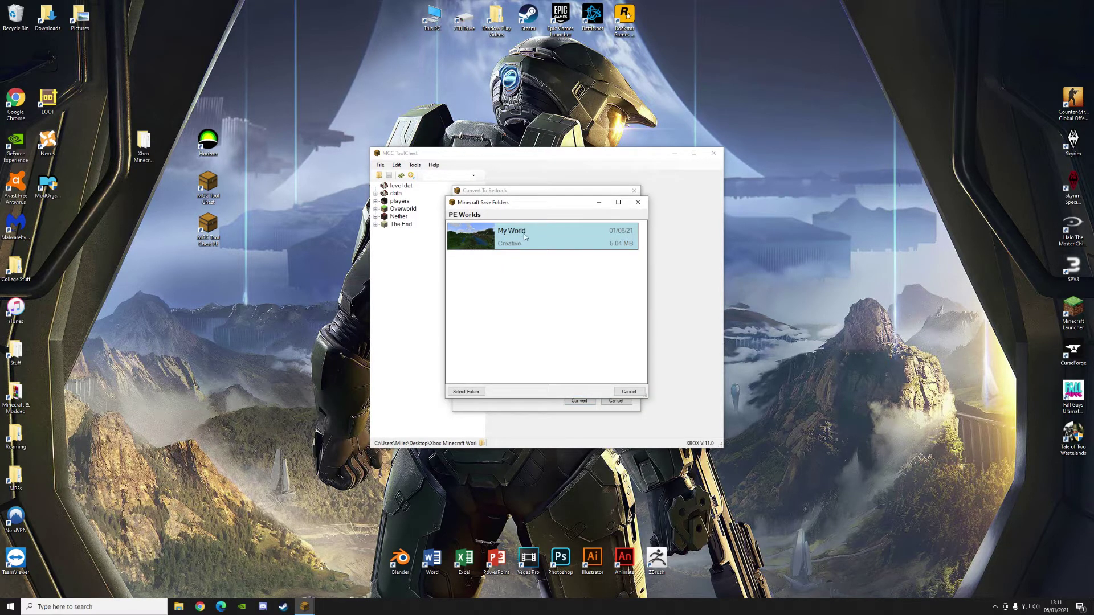
double_click(524, 233)
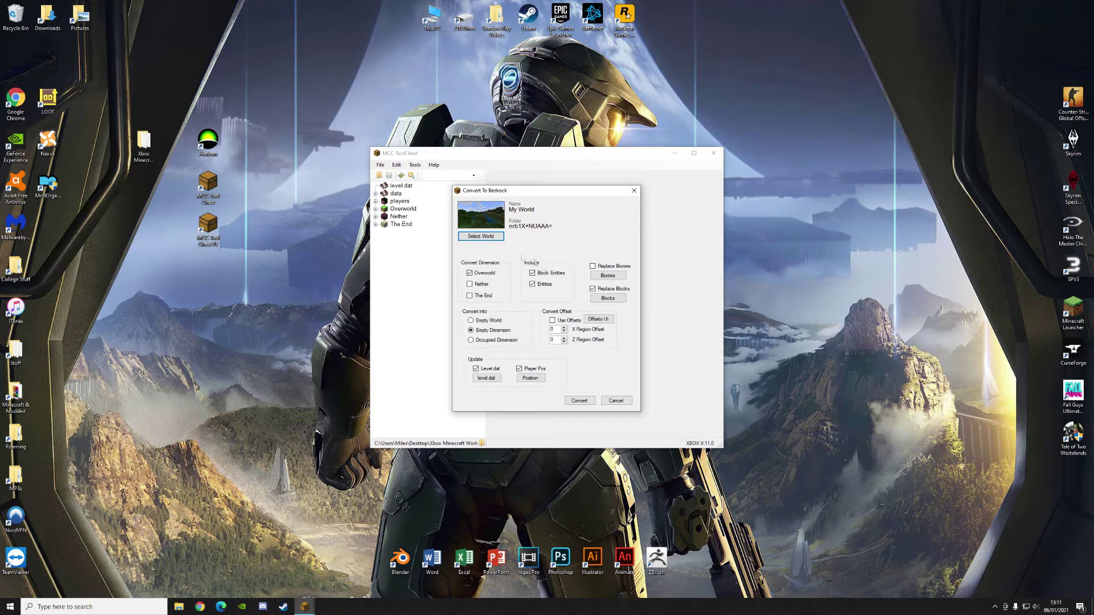
Convert the save with the Nether dimension included and close MCC ToolChest
click(485, 284)
click(579, 401)
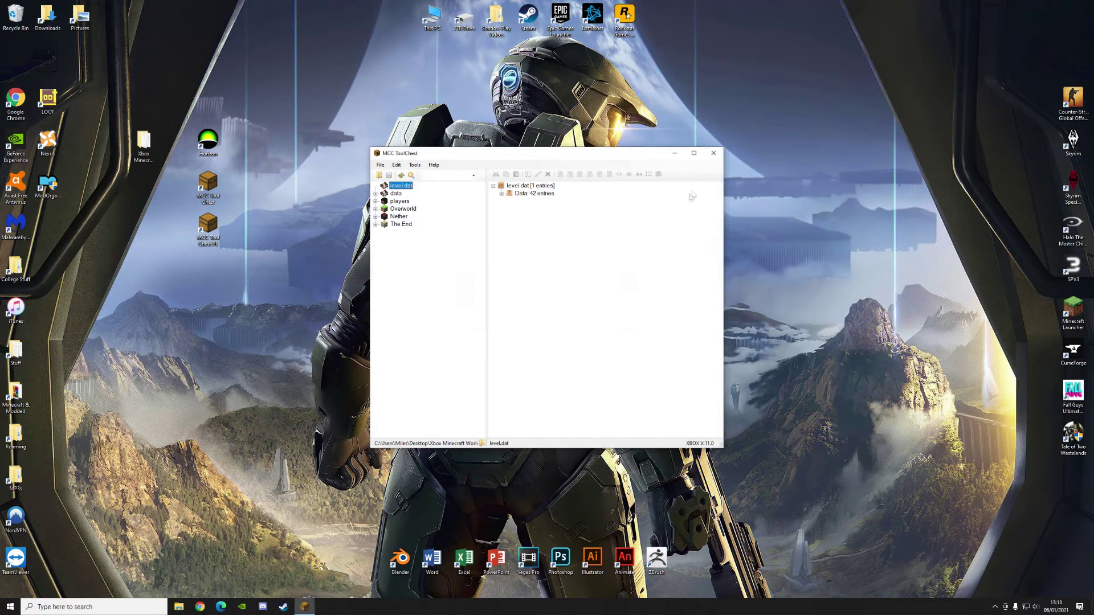
click(716, 157)
Launch Minecraft and open the settings of the converted world
click(10, 607)
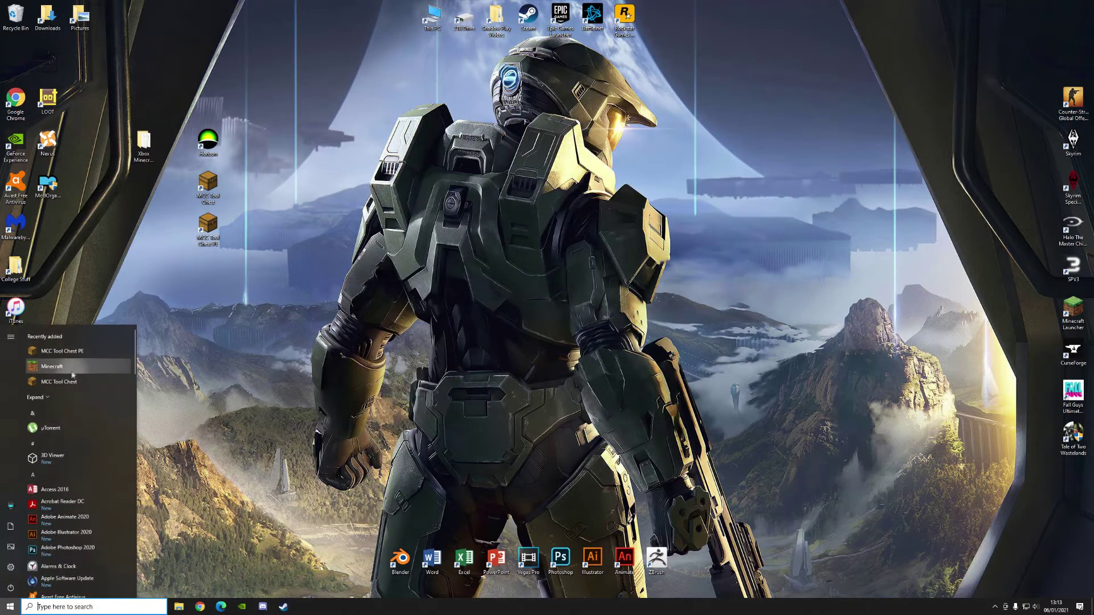
click(52, 370)
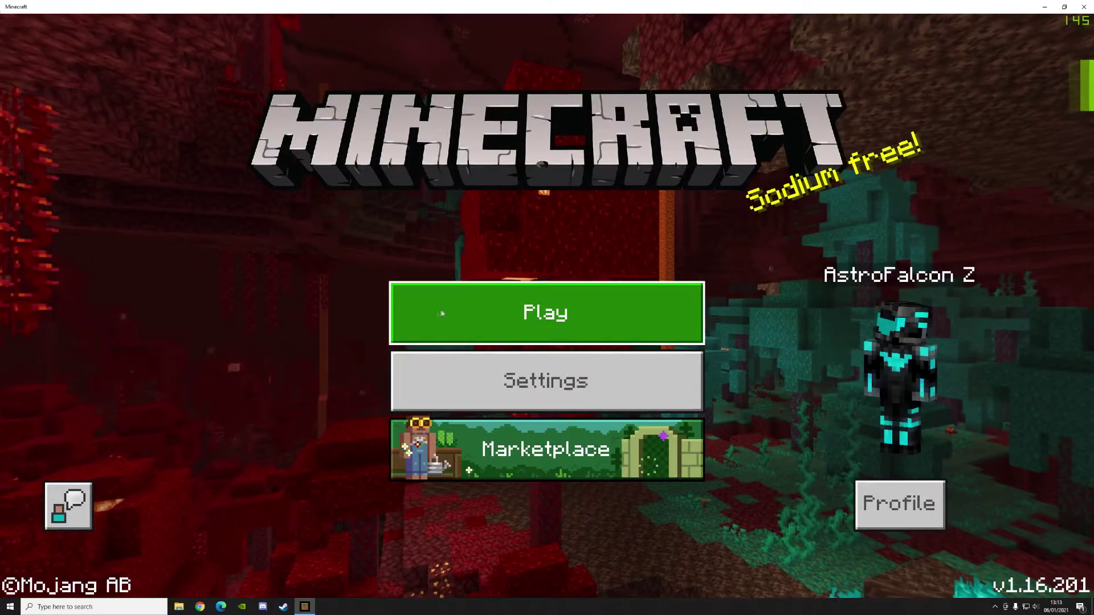
click(442, 312)
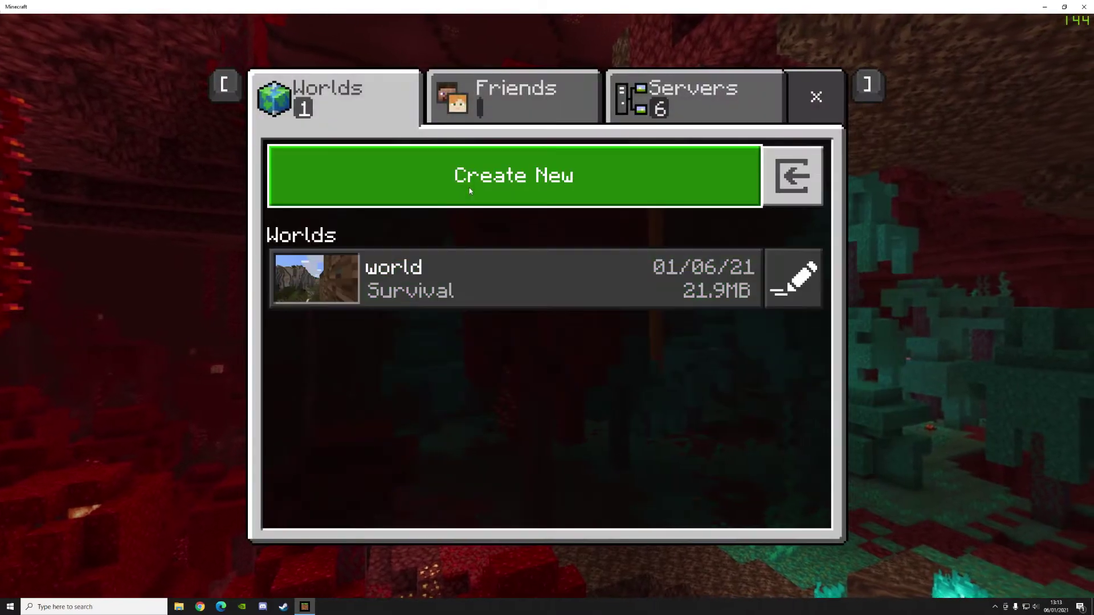
click(802, 283)
Set the converted world's default game mode to Creative and load it
click(651, 222)
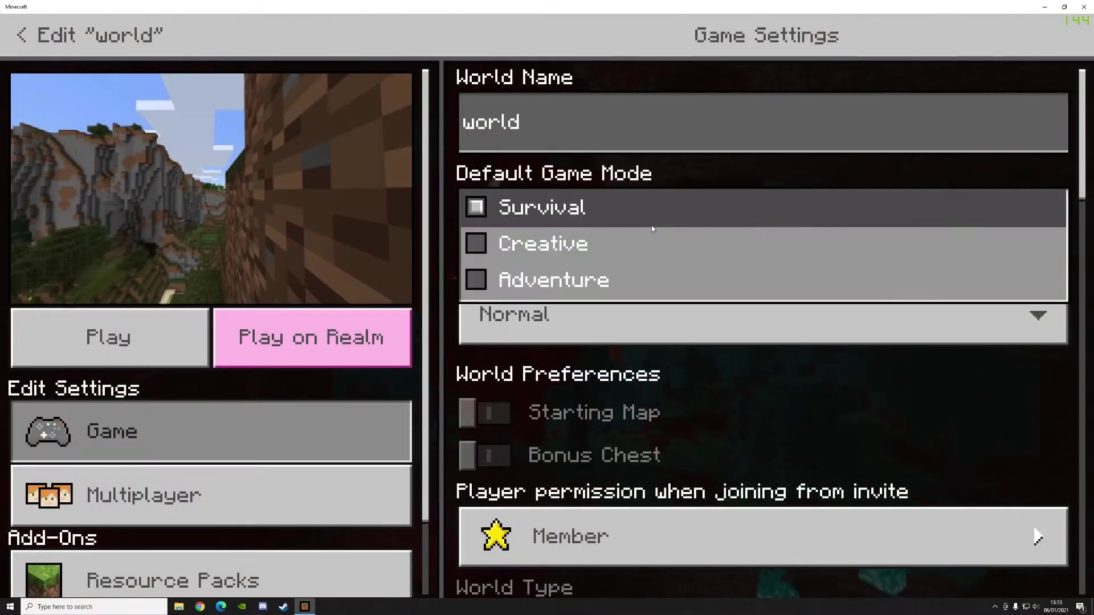
click(642, 245)
click(580, 375)
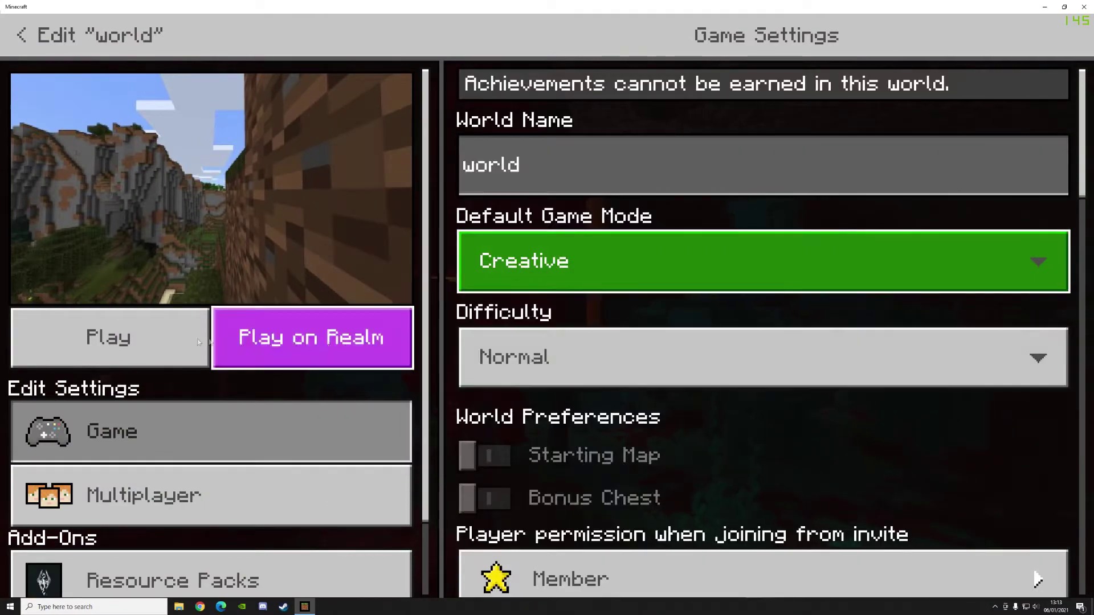
click(129, 342)
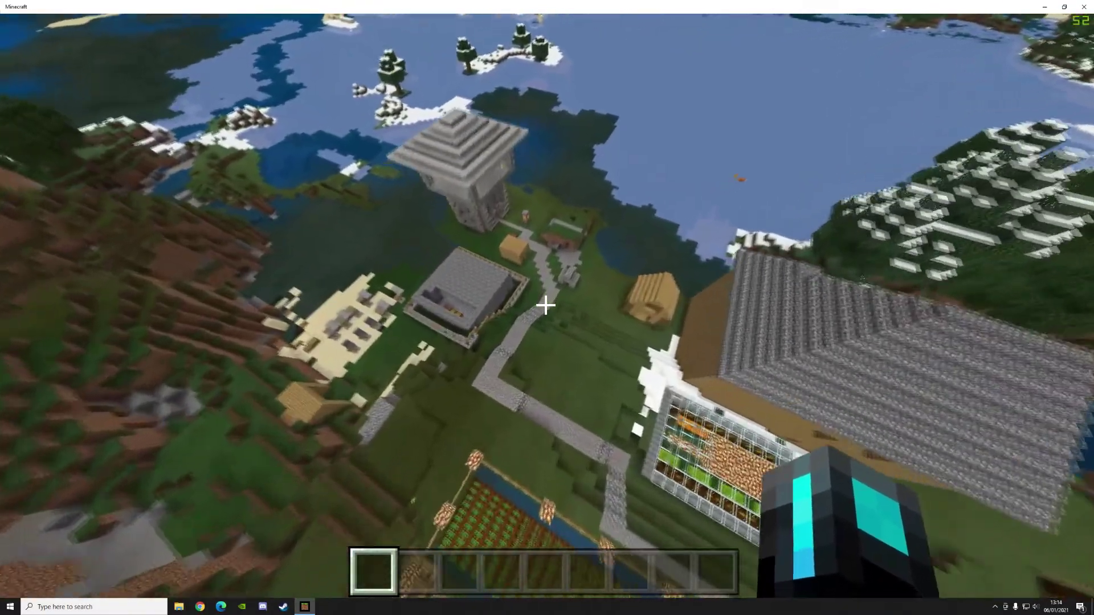
Save and quit the converted world
key(Escape)
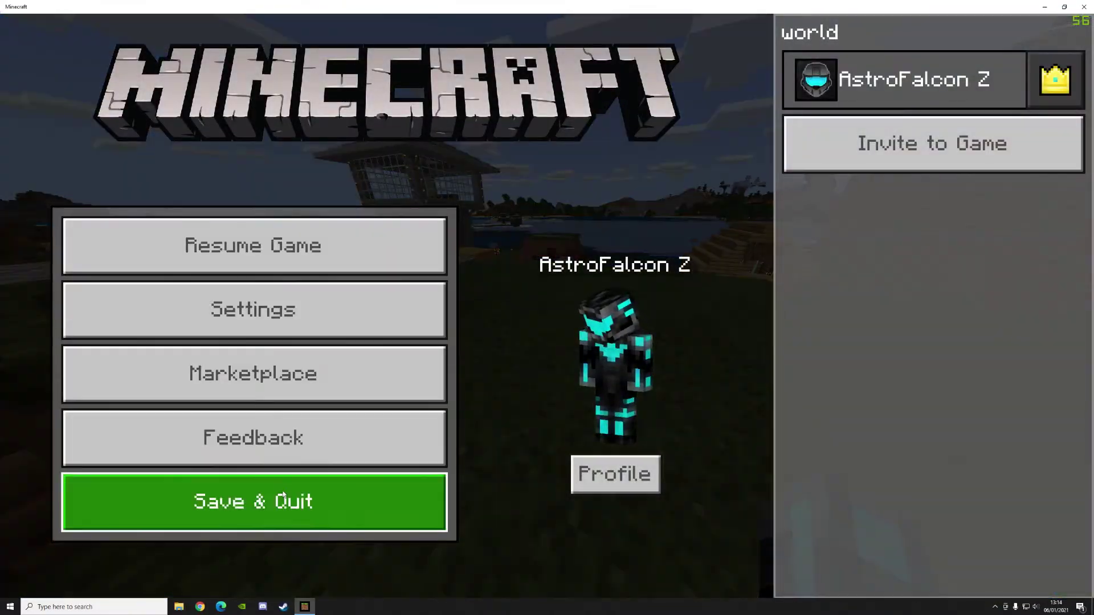
click(278, 484)
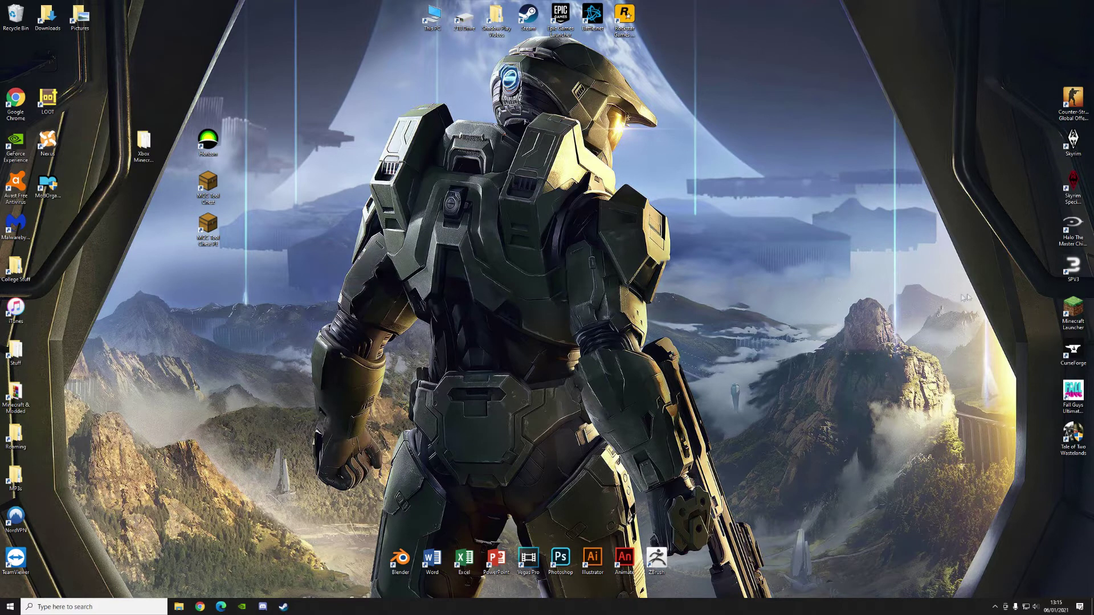
Open the Minecraft Launcher and create a Java Edition installation named 1.12.2 using release 1.12.2
double_click(1074, 312)
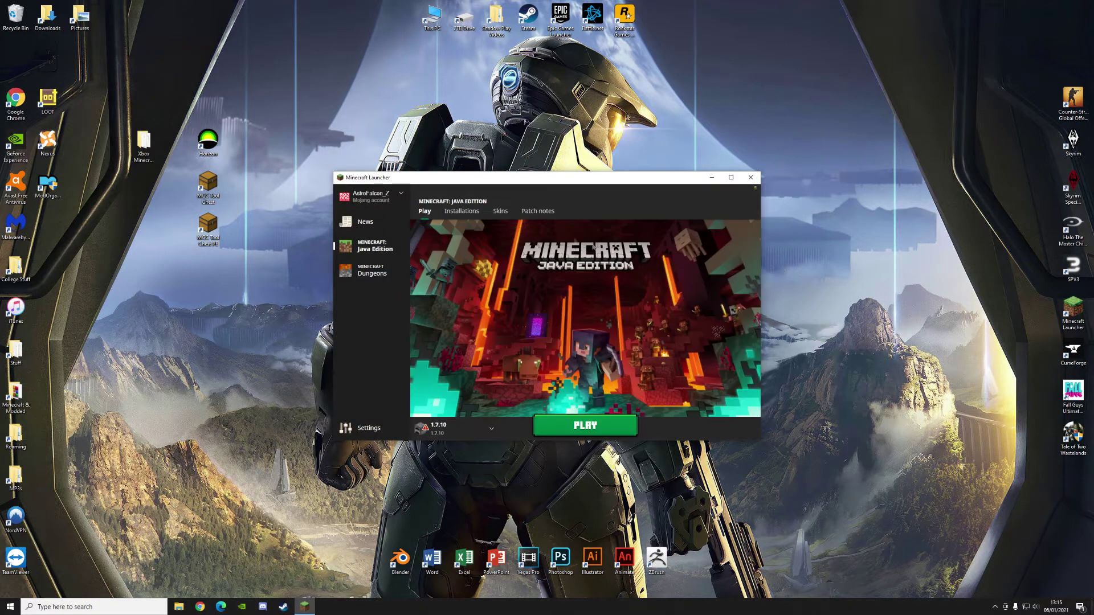
click(476, 213)
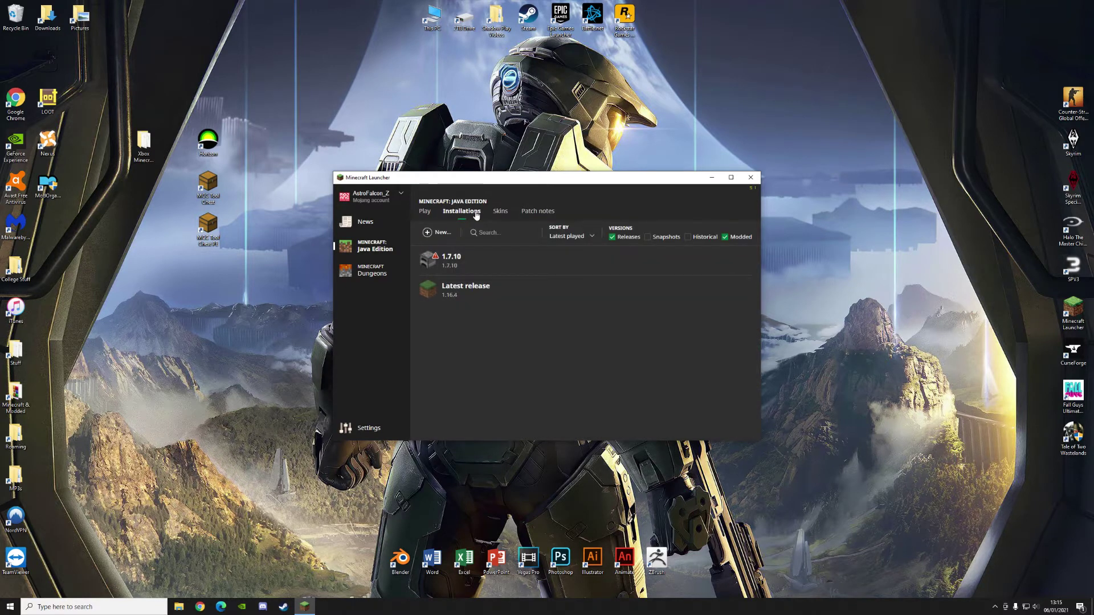
click(436, 232)
click(519, 271)
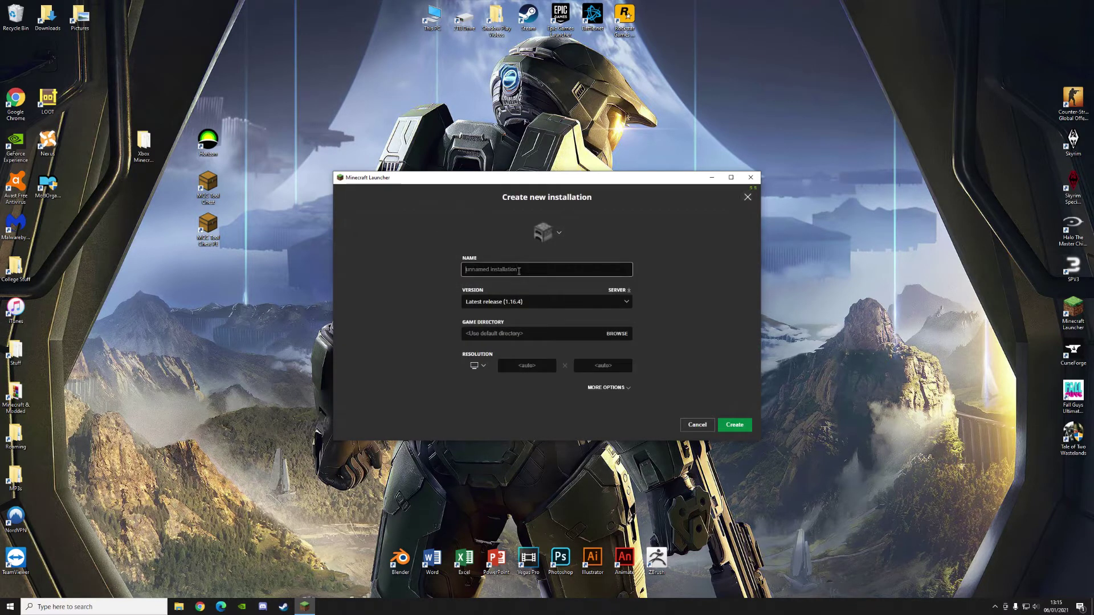
text(1.12.2)
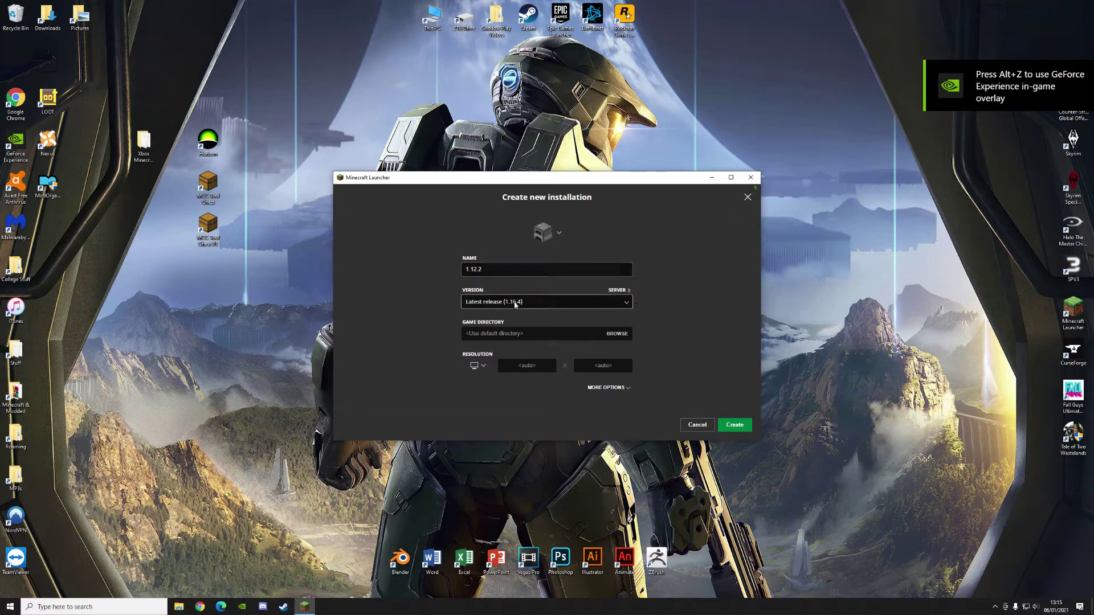
click(510, 302)
scroll(510, 322, down, 3)
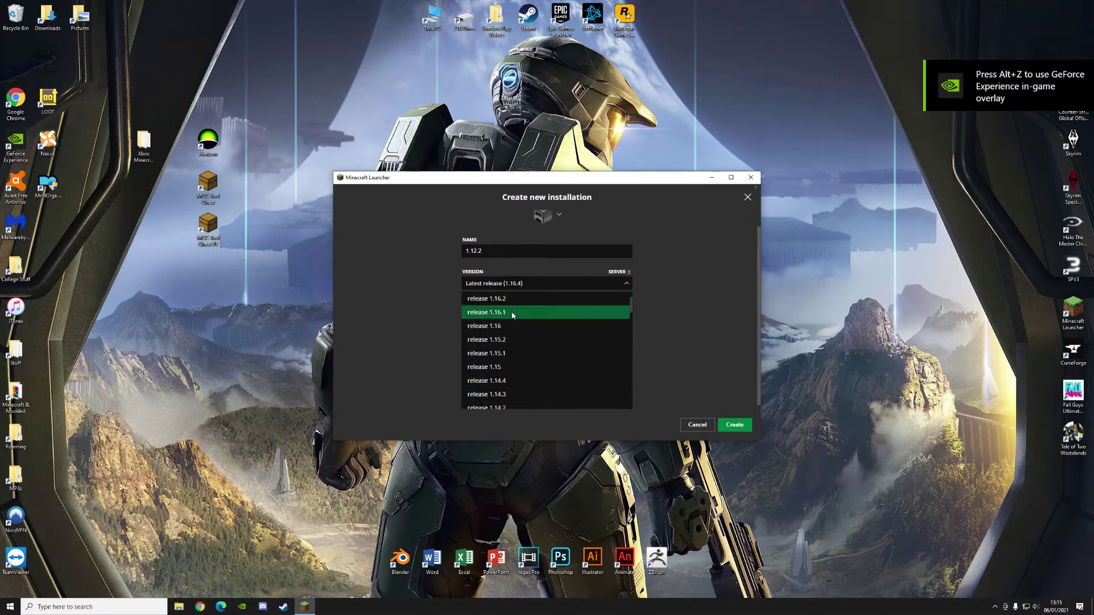
scroll(507, 342, down, 2)
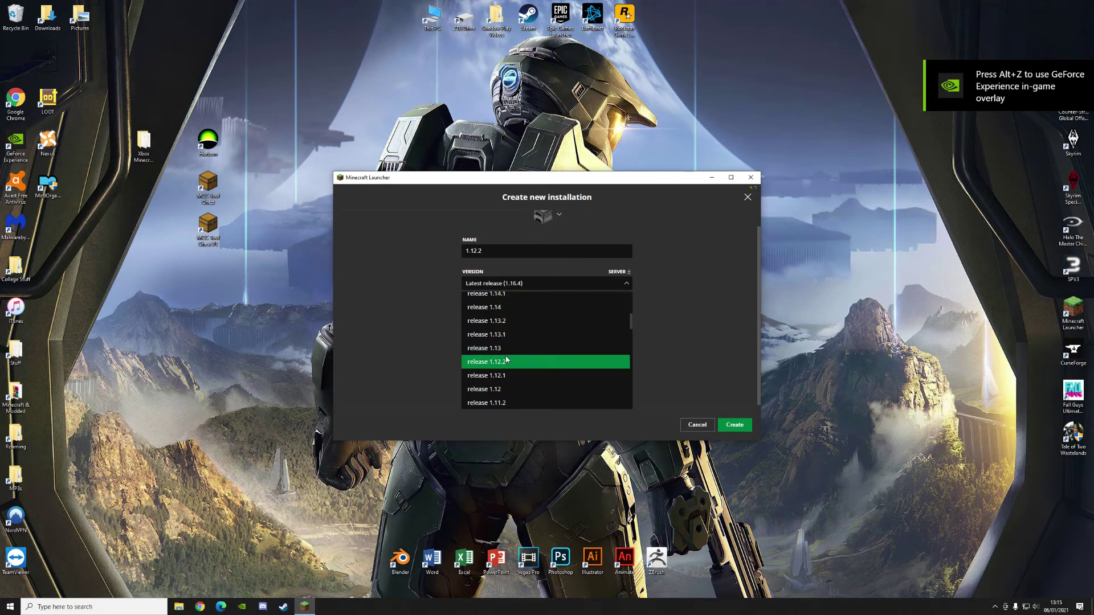
click(513, 362)
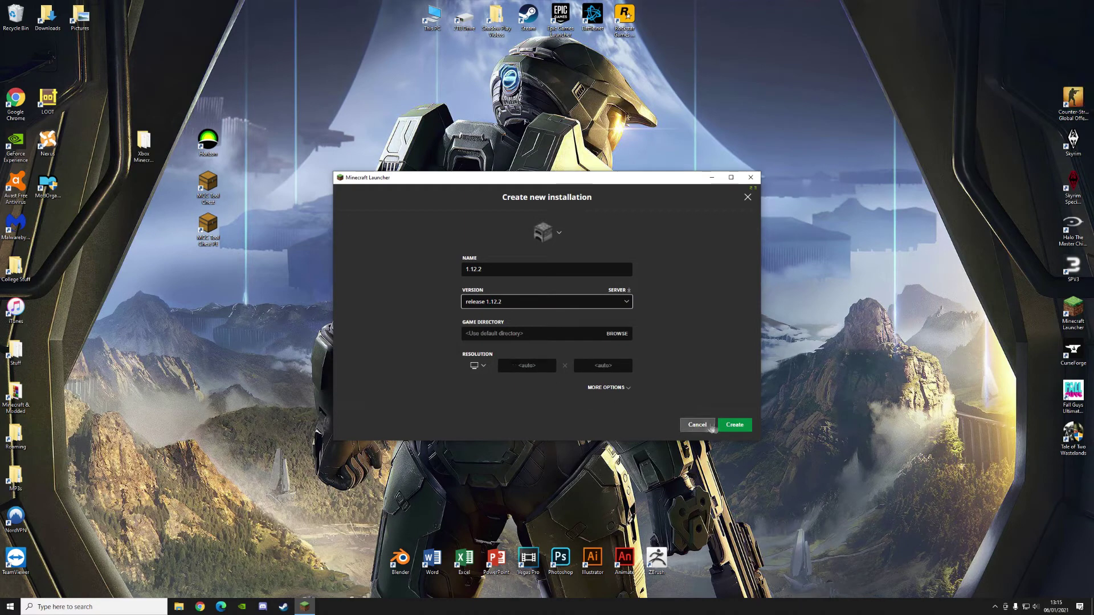
click(736, 425)
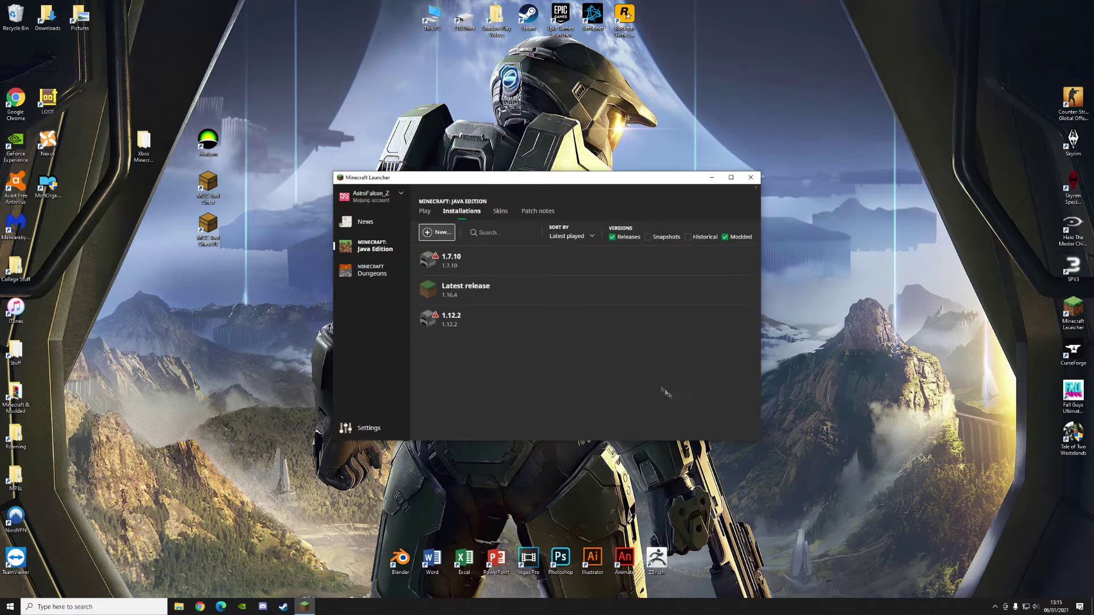
Run the 1.12.2 installation once, dismissing its safety warning permanently, and quit the game from the main menu
click(424, 211)
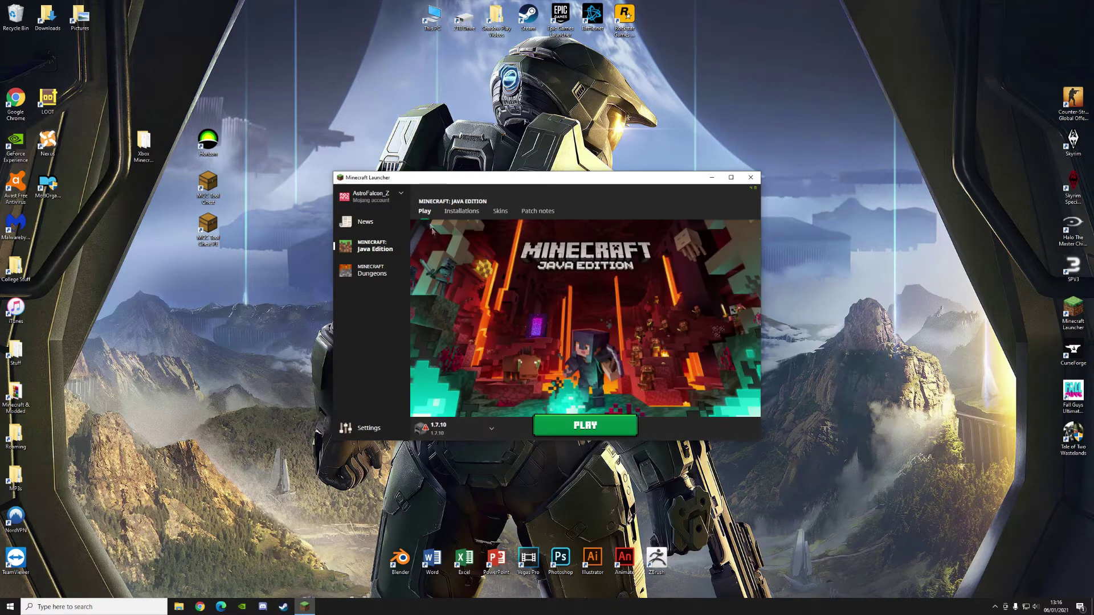
click(492, 428)
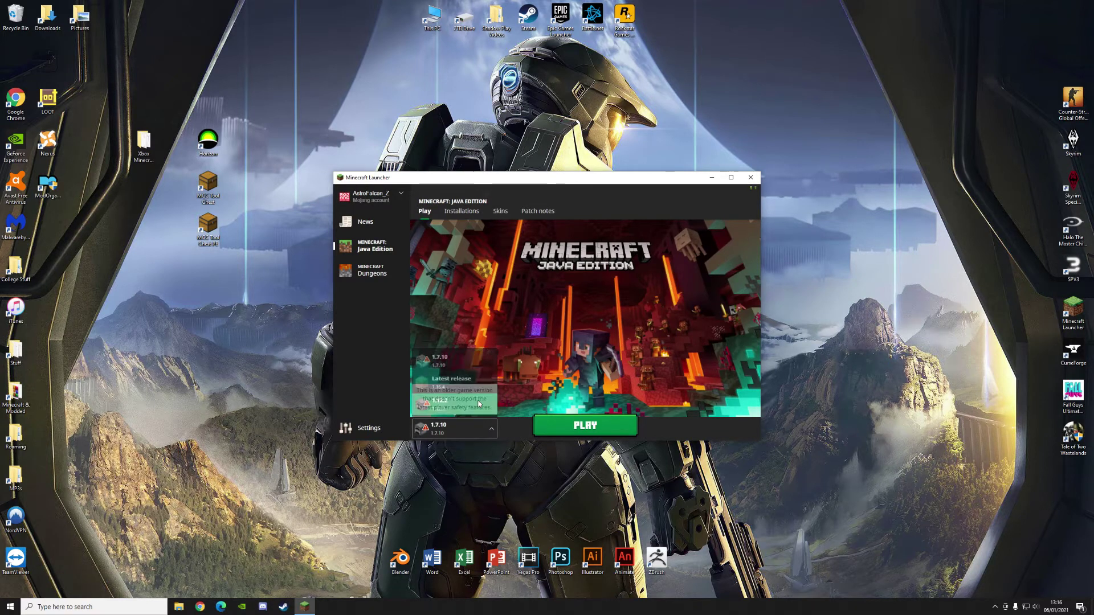
click(456, 398)
click(582, 424)
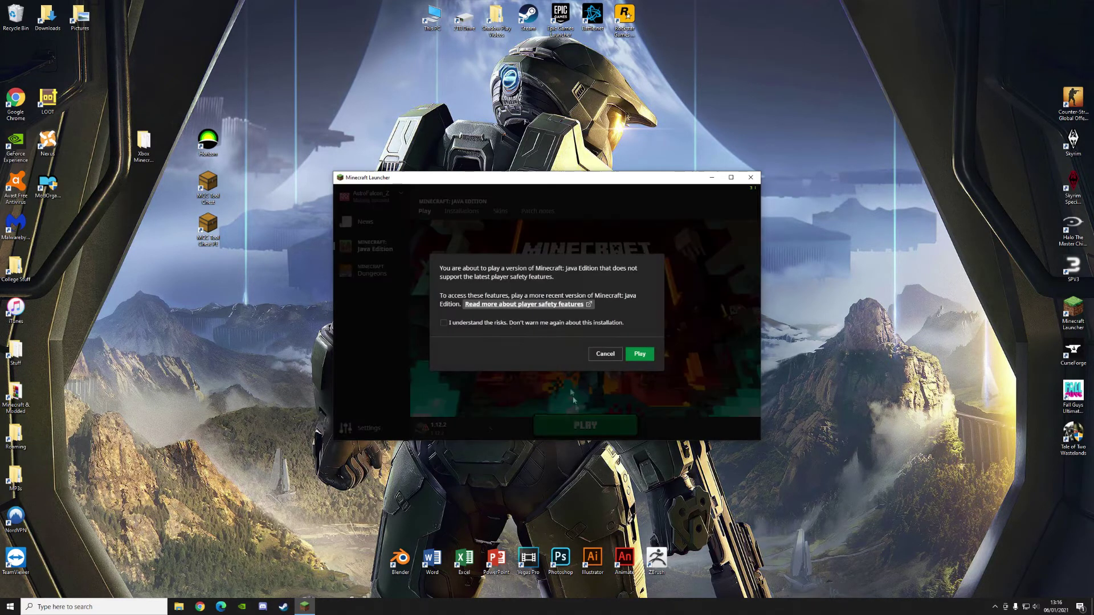
click(513, 323)
click(639, 355)
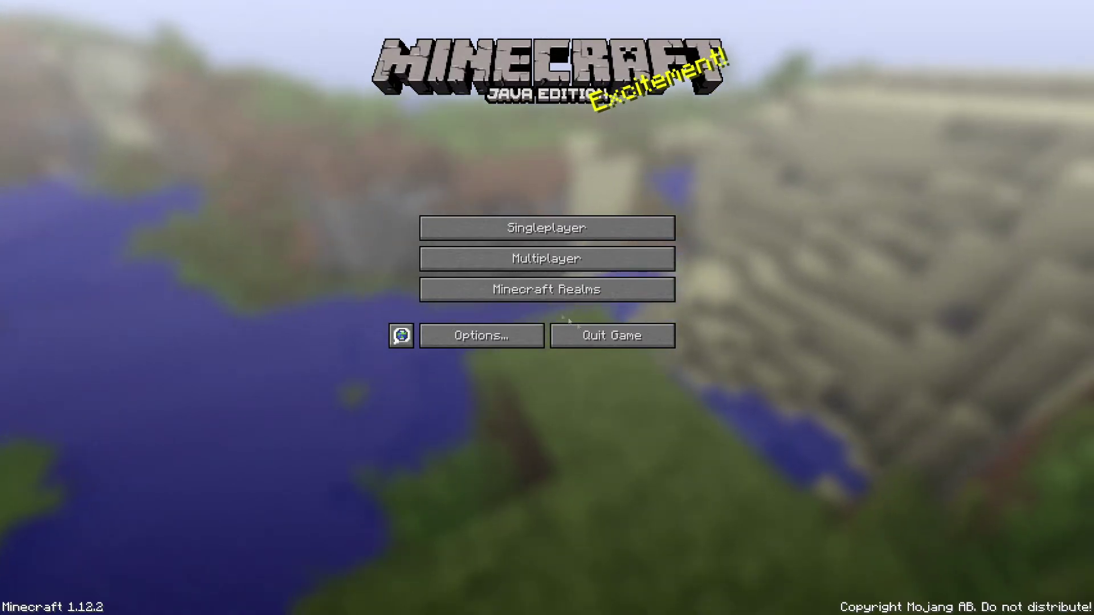
click(613, 336)
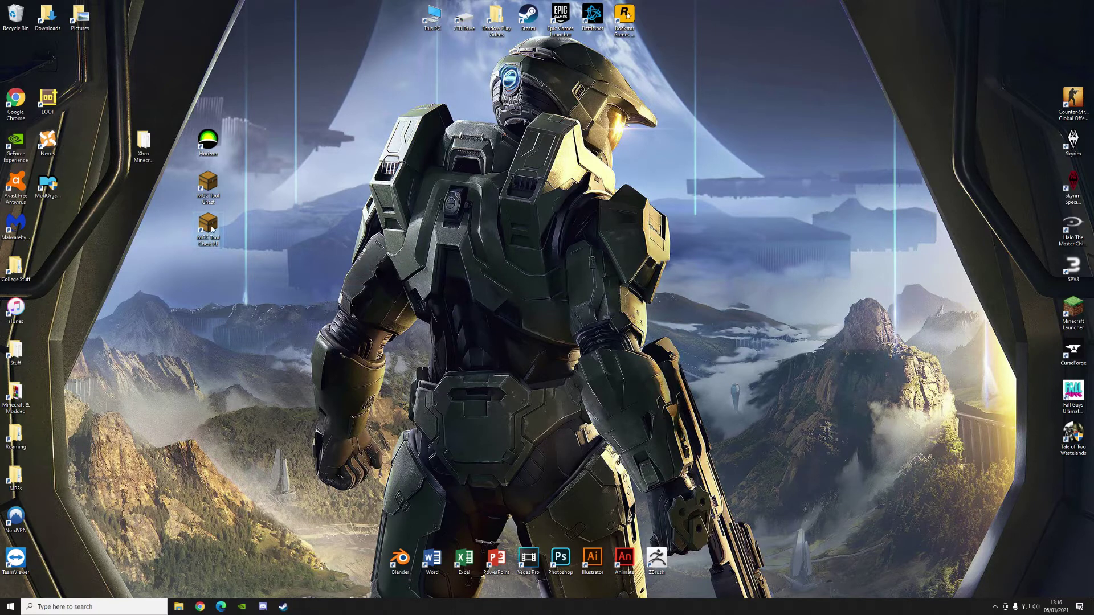
Launch MCC ToolChest PE and open the Bedrock world named "world"
double_click(209, 227)
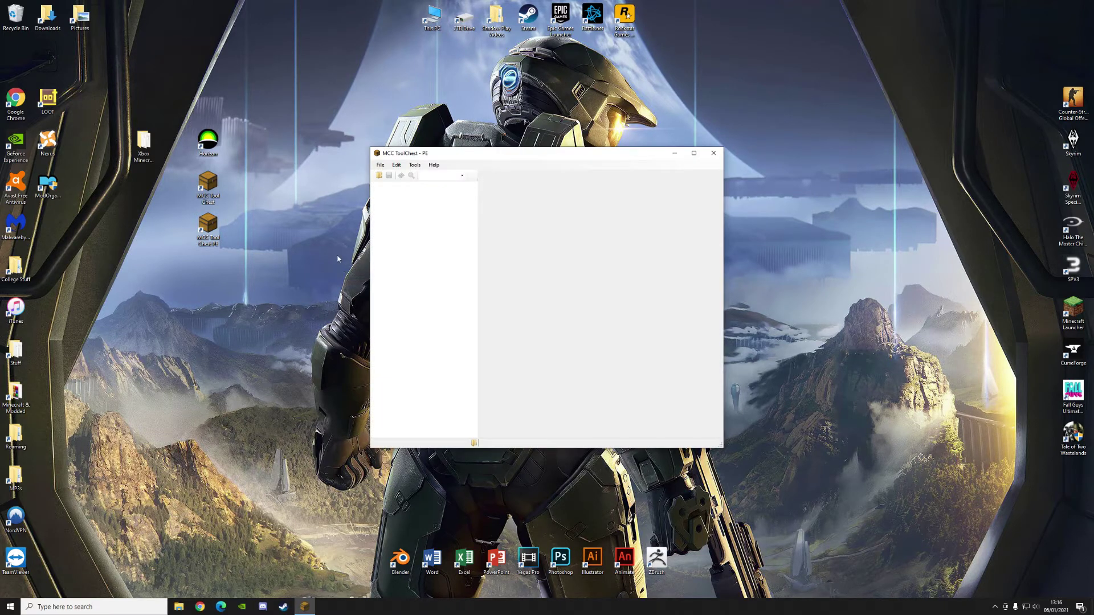
click(380, 164)
click(392, 188)
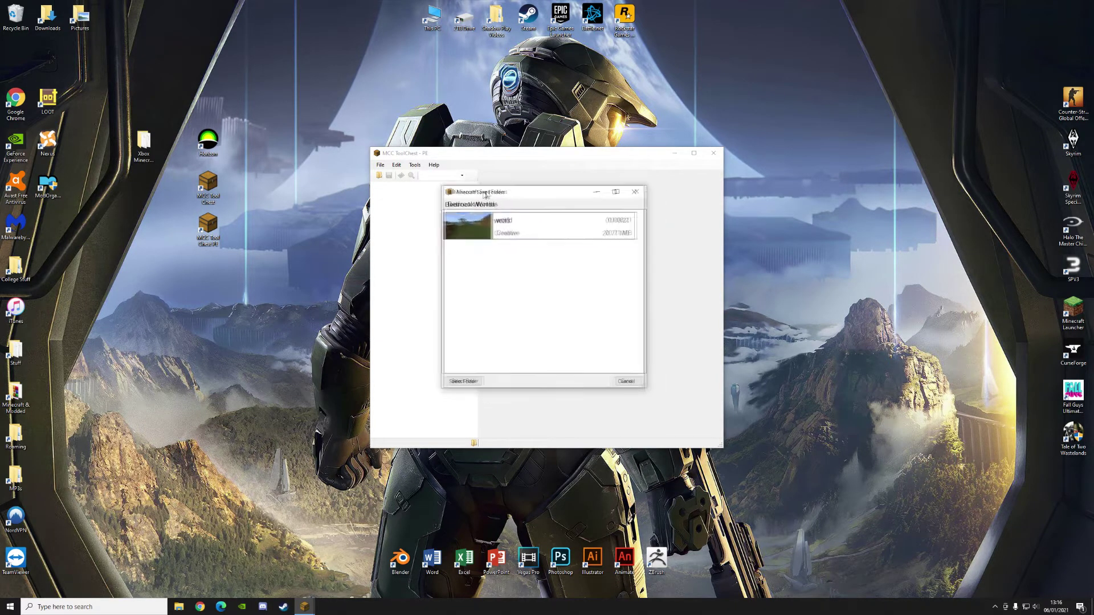
click(503, 234)
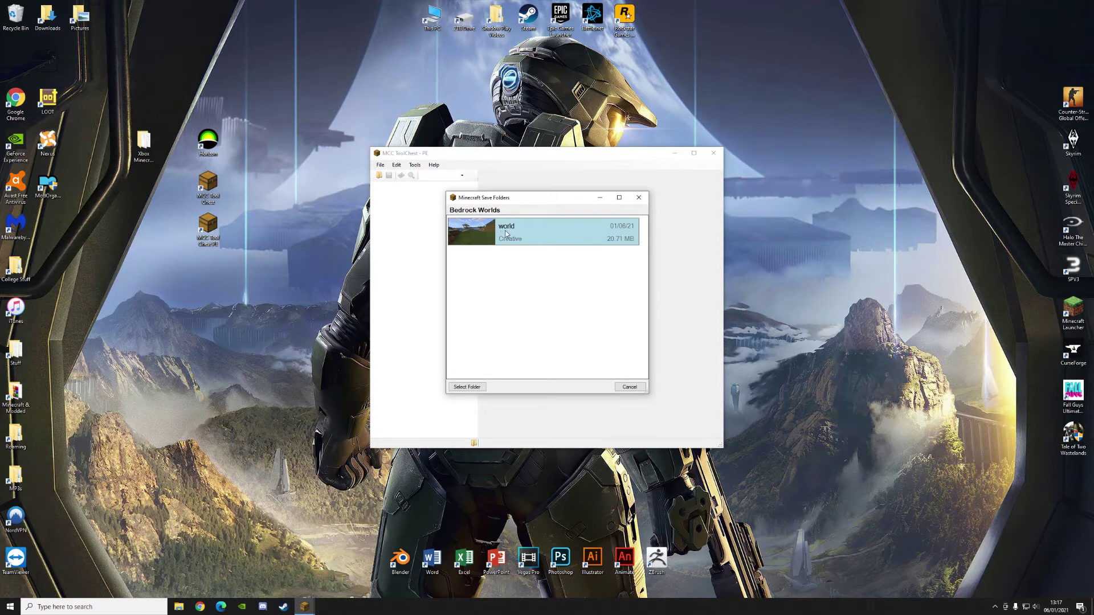
double_click(505, 234)
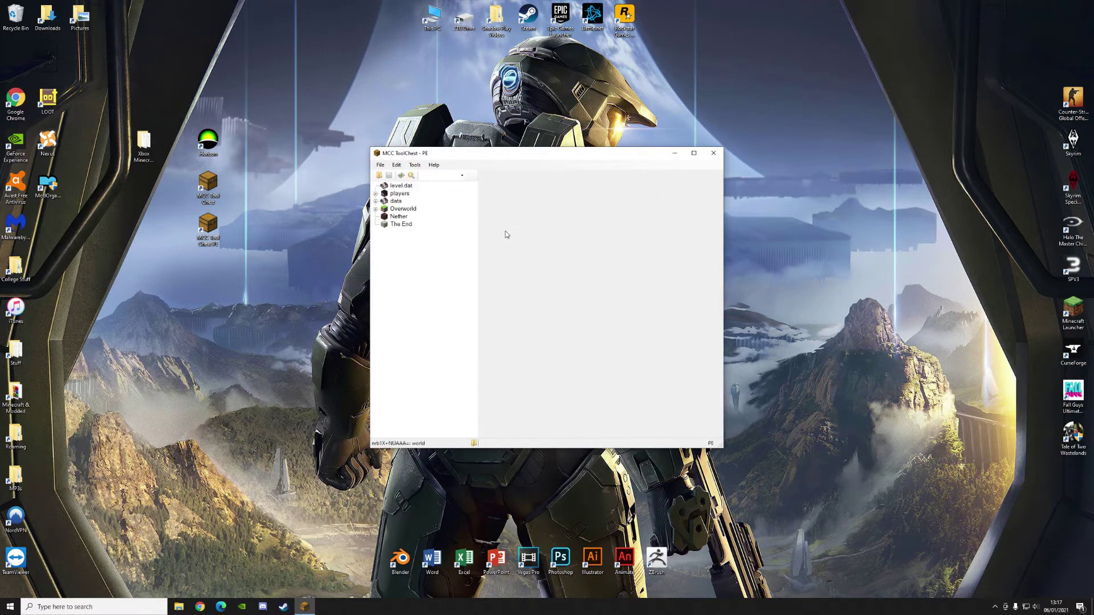
Convert the world's Overworld to Java in 1.12 format, saving it to .minecraft\saves\world, and close MCC ToolChest PE
click(417, 167)
mouse_move(441, 175)
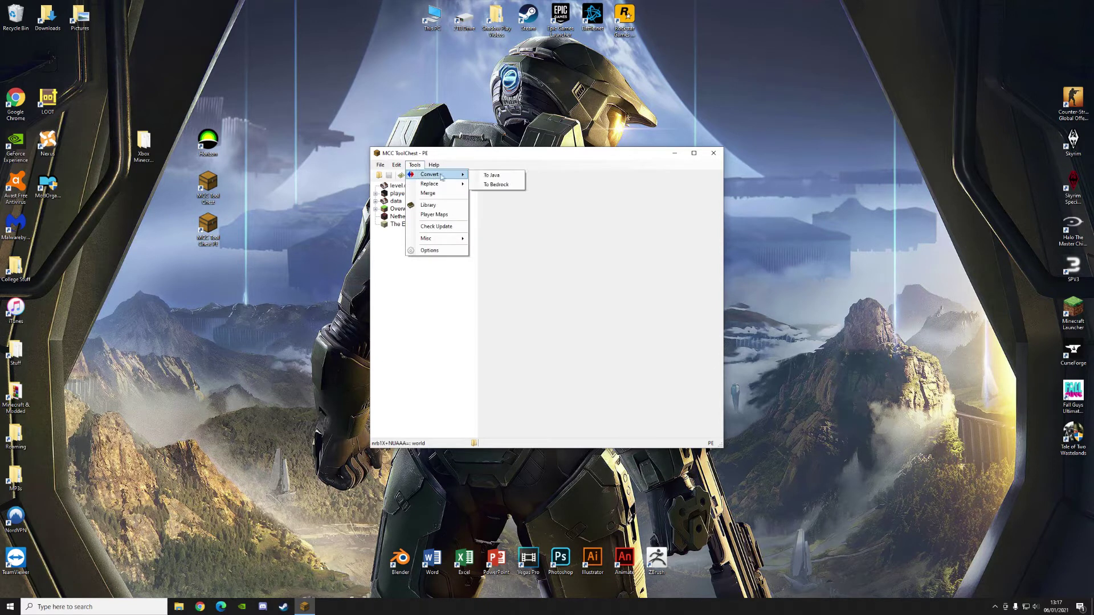
click(489, 177)
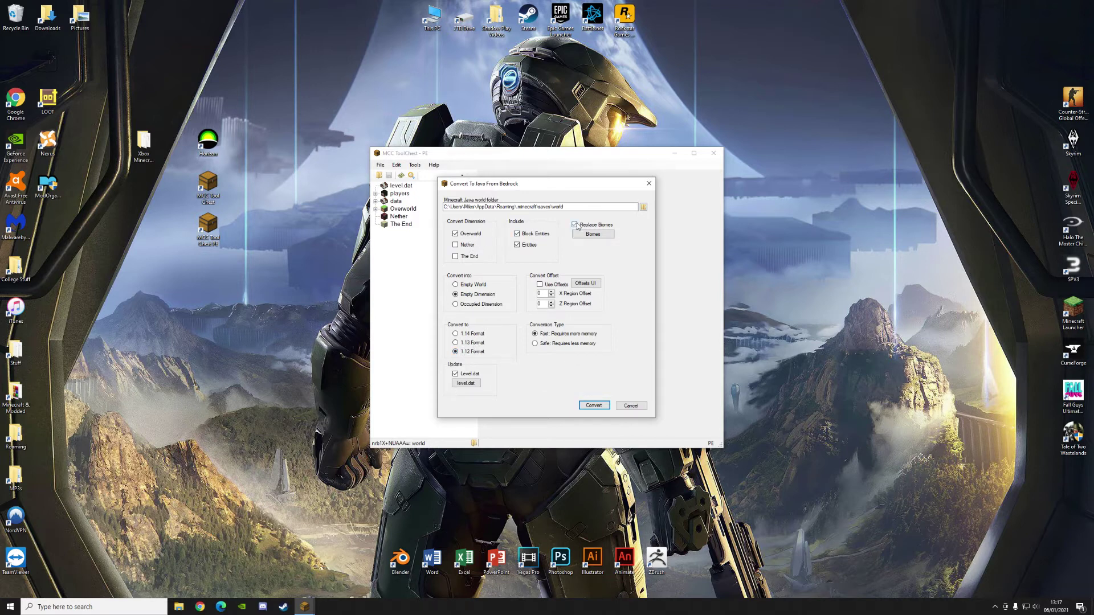
click(593, 408)
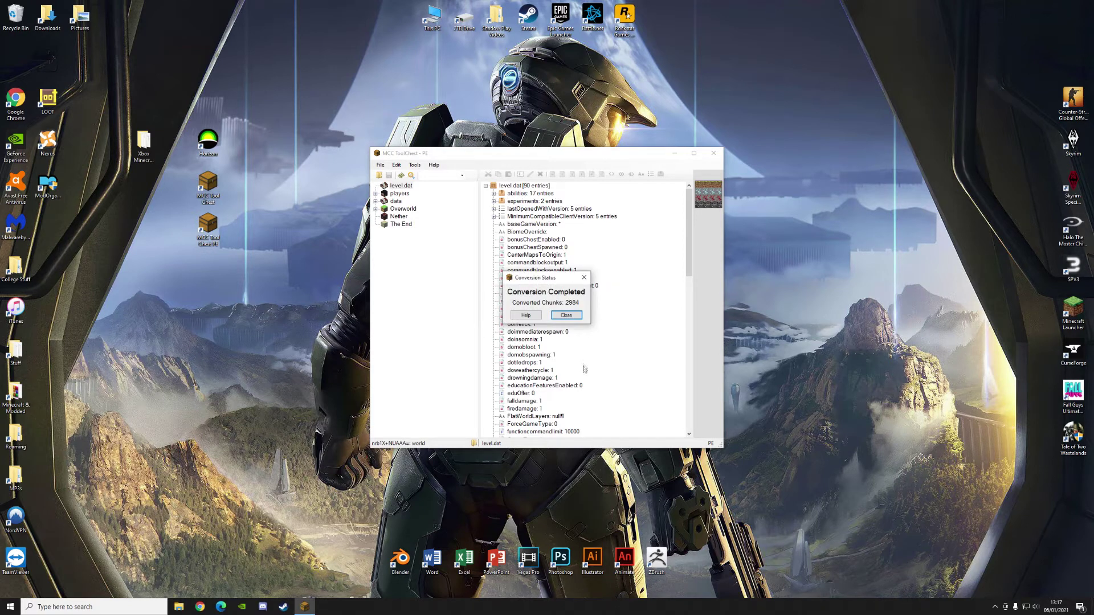
click(565, 317)
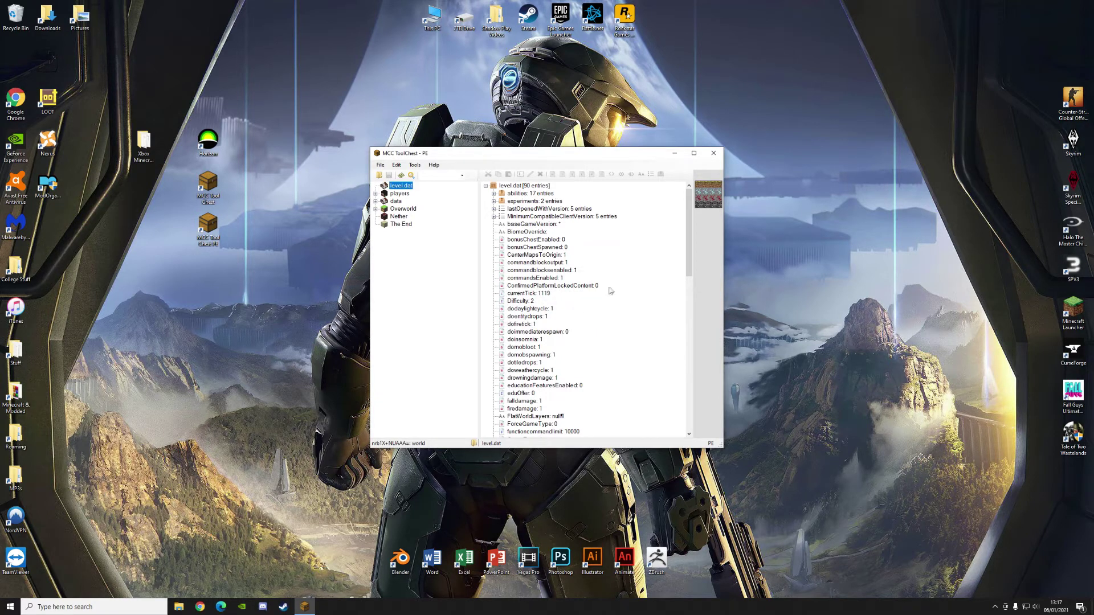
click(721, 159)
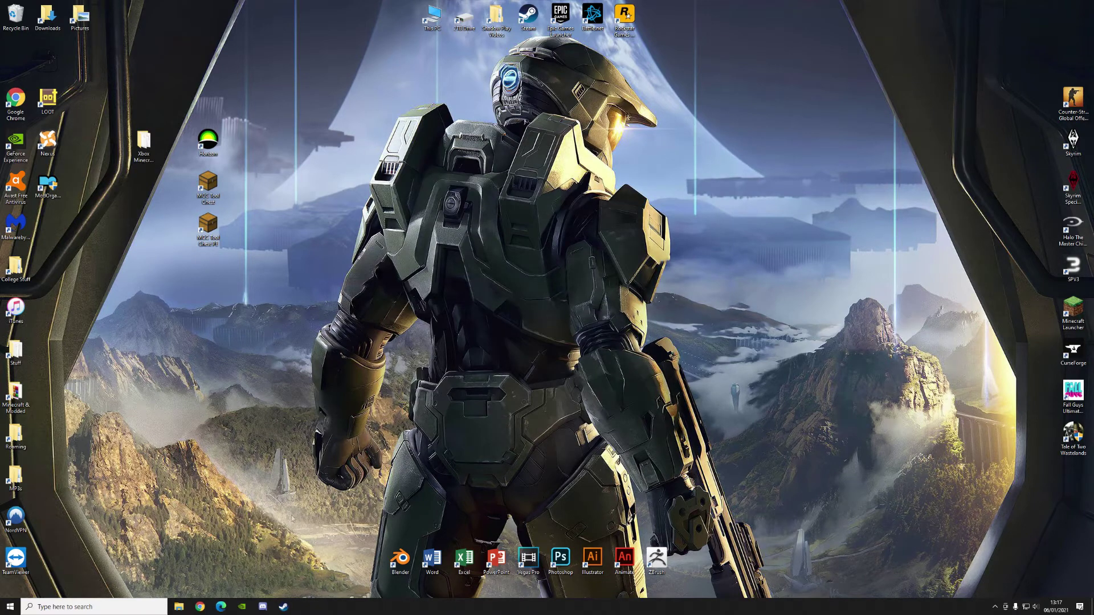
Check for the converted world in the .minecraft saves folder under %appdata% and close the folder window
click(10, 606)
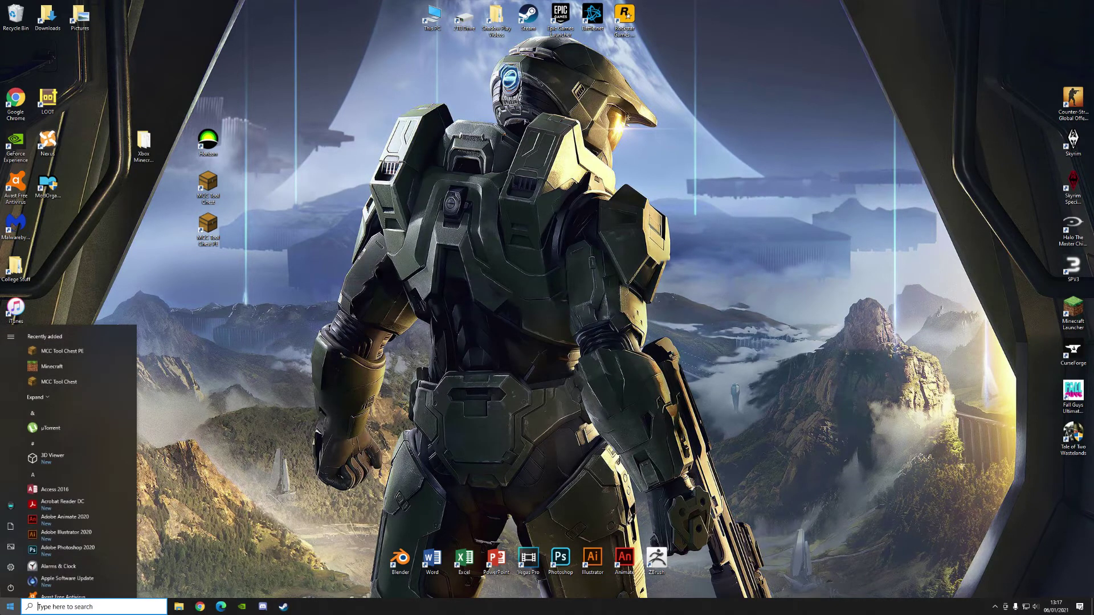
text(%appdata)
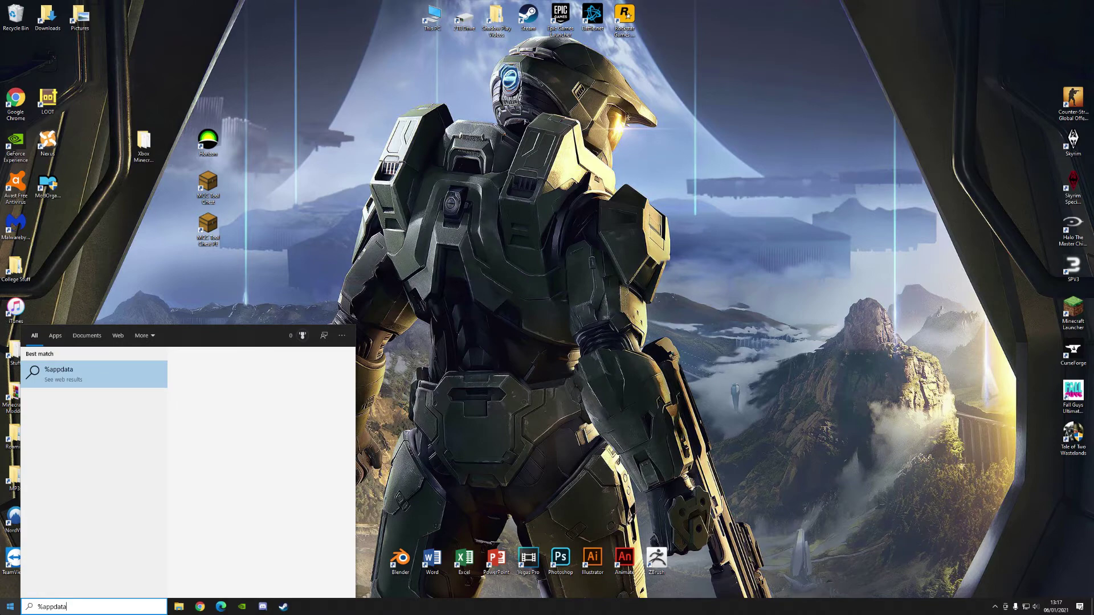
text(%)
key(Return)
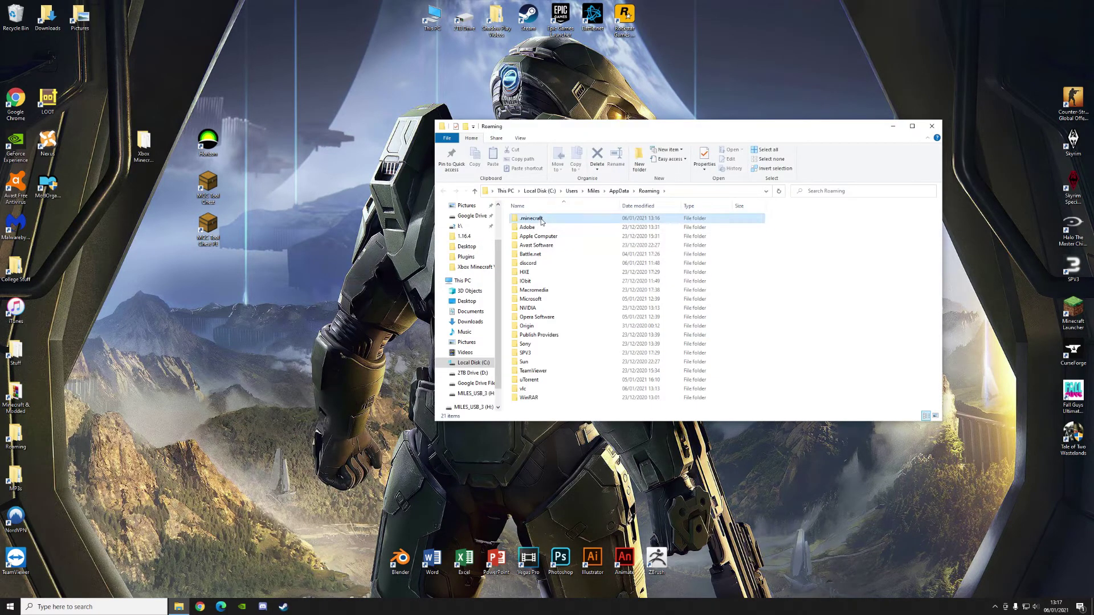
double_click(530, 219)
double_click(534, 267)
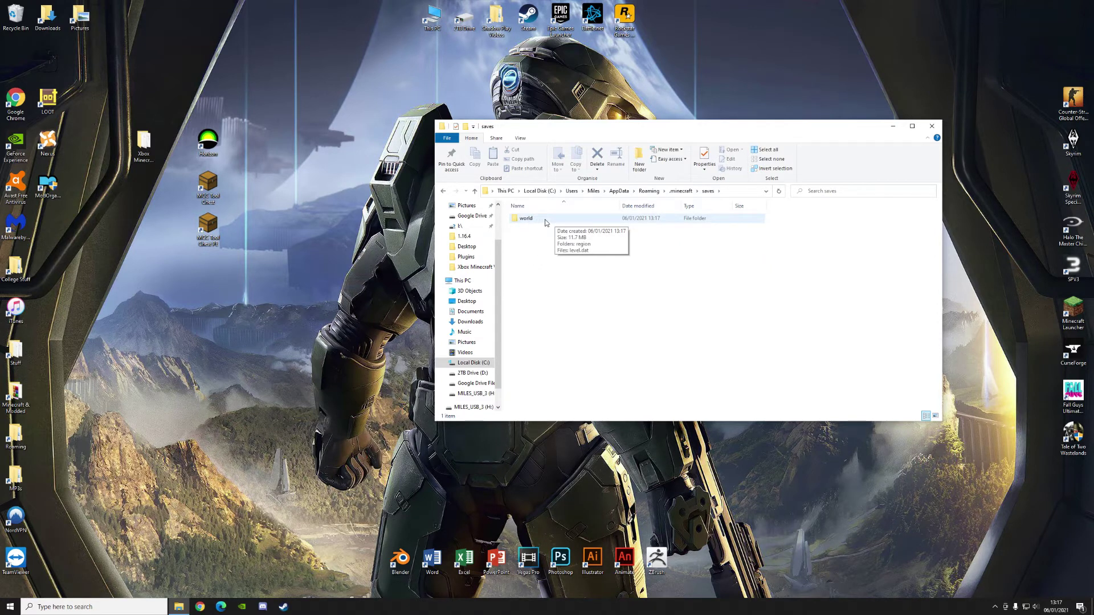
click(935, 126)
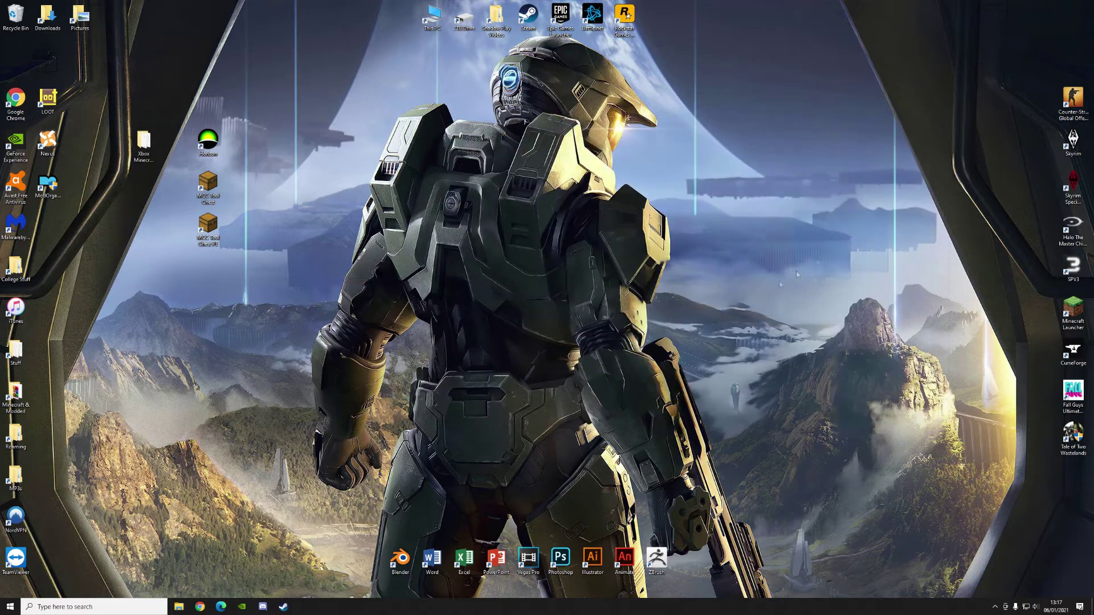
Start Minecraft Java Edition 1.12.2 from the launcher and load the converted world in singleplayer
double_click(1073, 312)
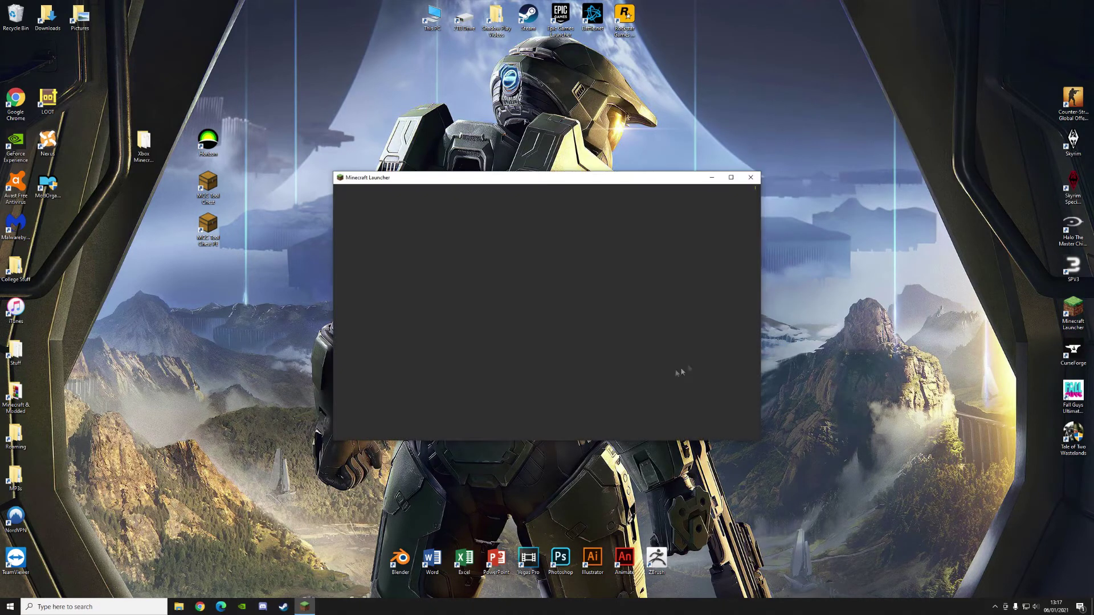
click(570, 426)
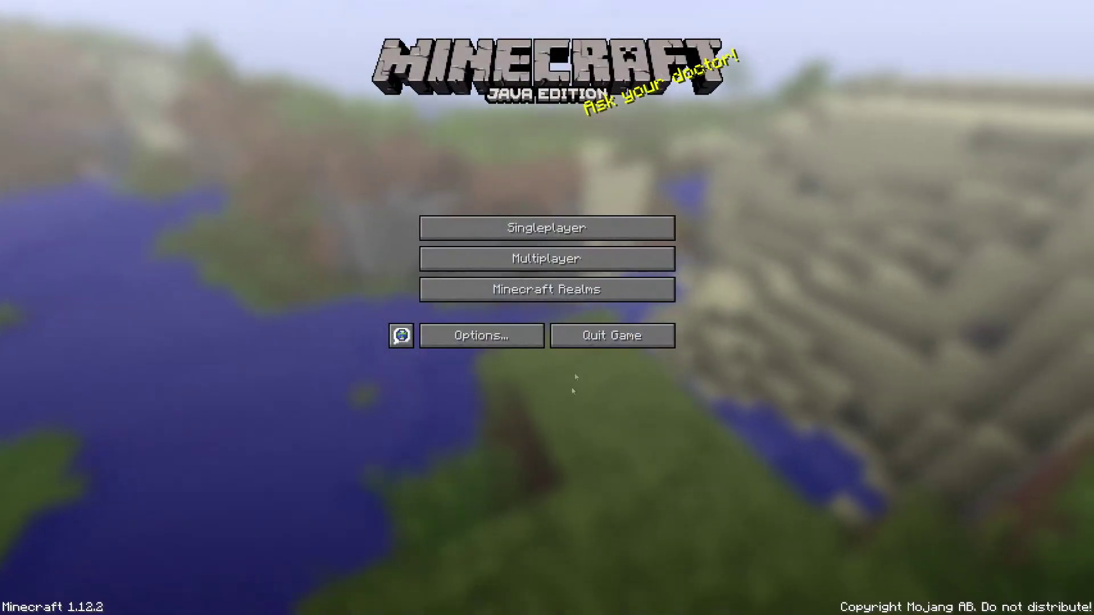
click(557, 227)
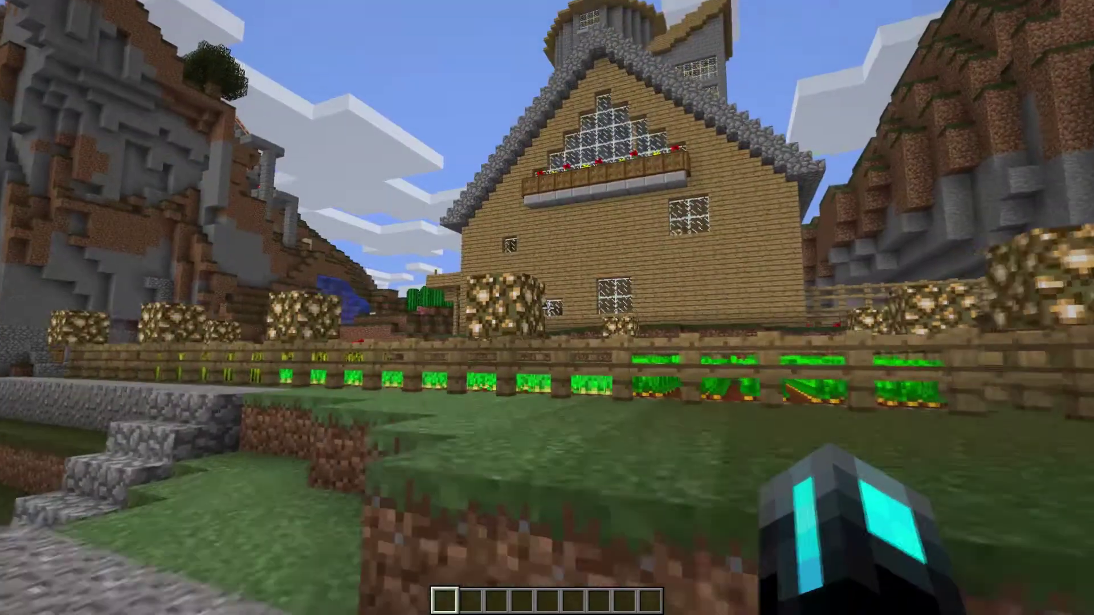
Set the field of view to 100 in the game options and resume playing
key(Escape)
click(471, 269)
click(510, 99)
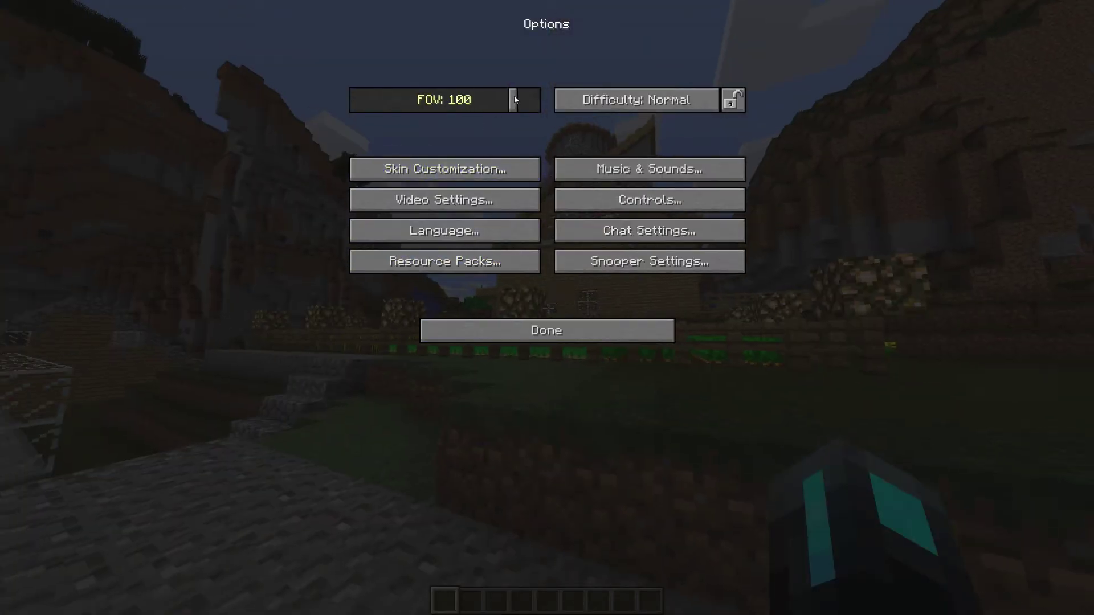
click(546, 331)
click(547, 176)
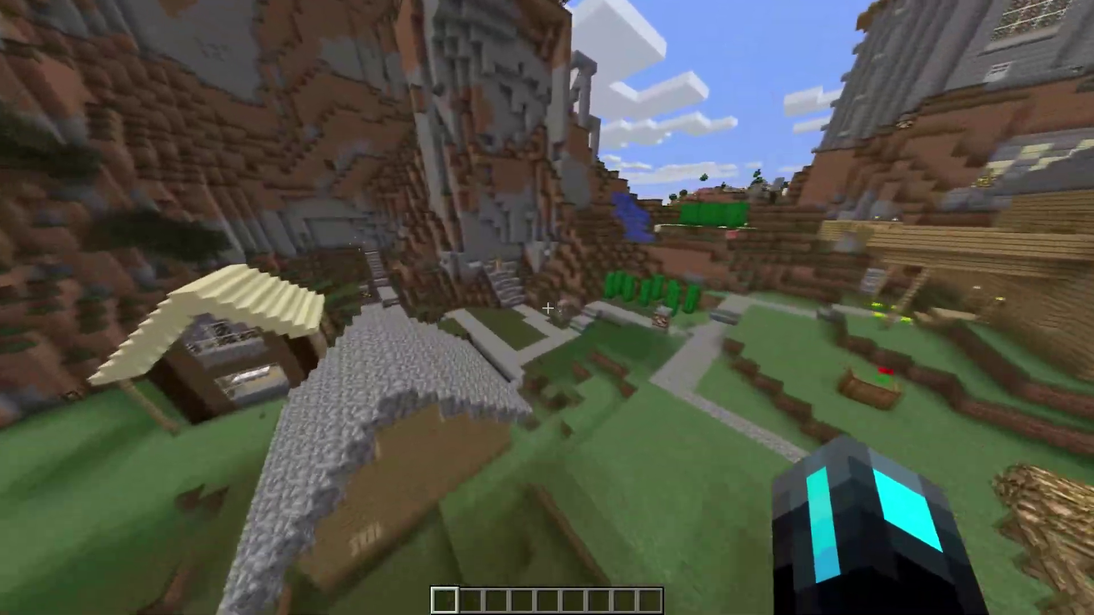
Check the creative inventory and fly over the converted world to inspect its buildings and terrain
key(e)
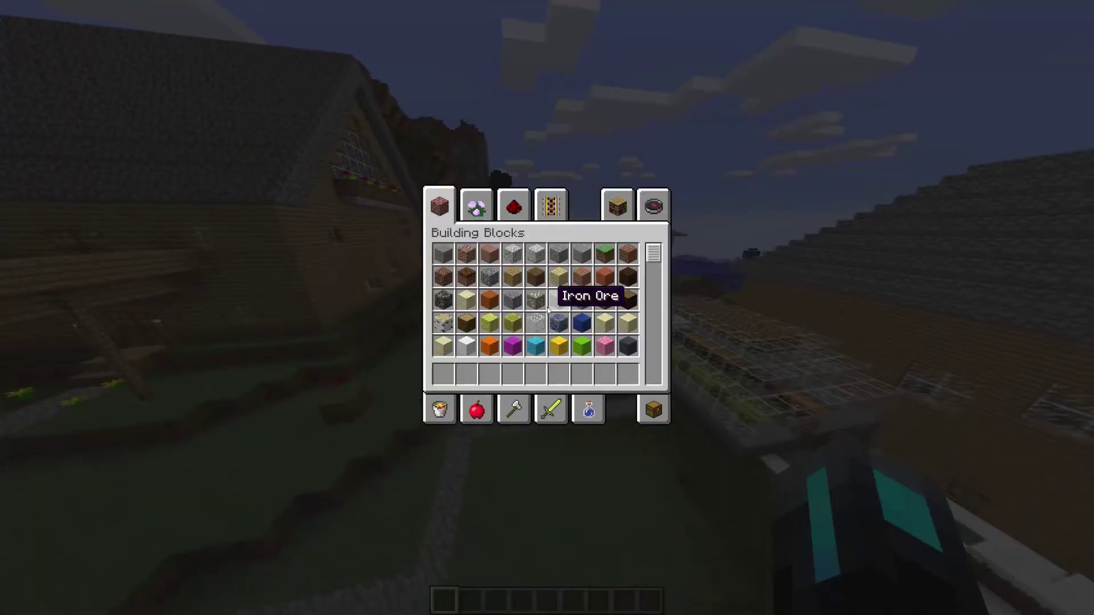
click(653, 409)
key(e)
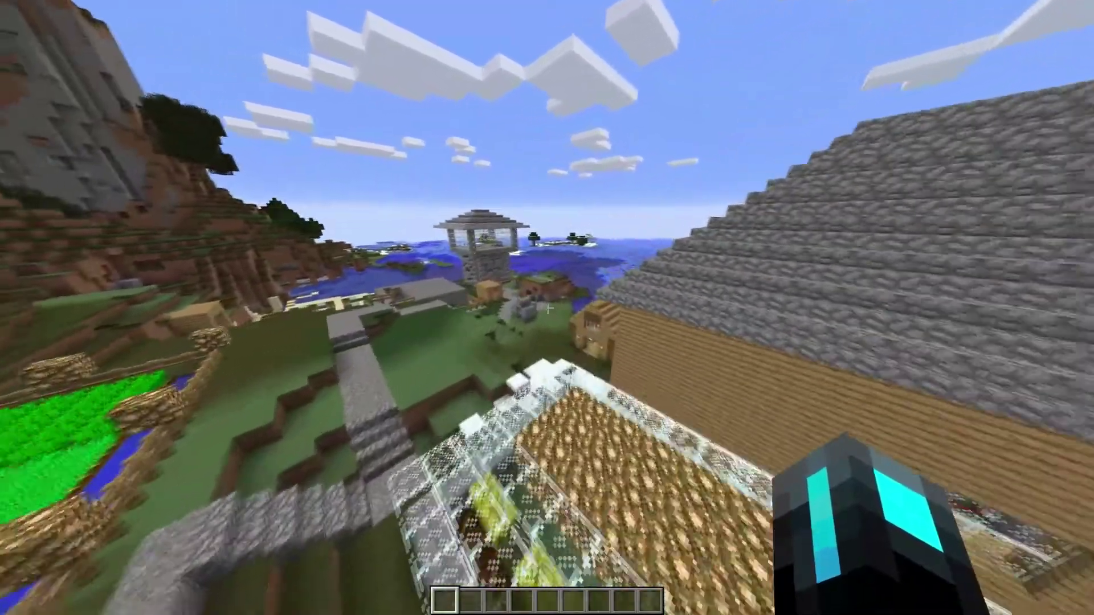
key(w)
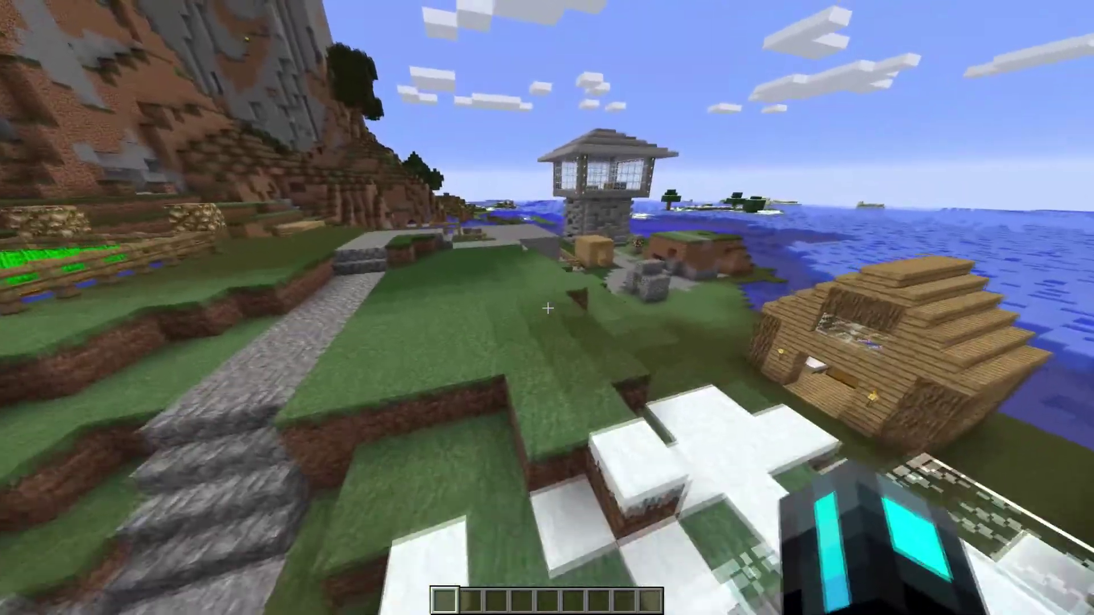
Load the converted world in singleplayer on Minecraft Java Edition 1.16.4 without creating a backup
key(w)
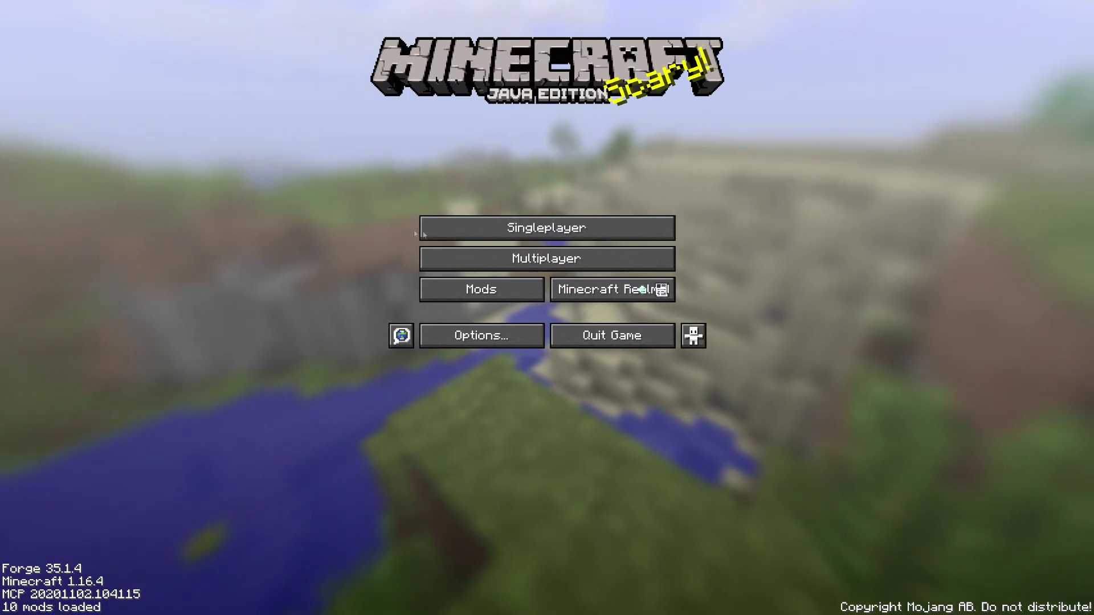
click(436, 230)
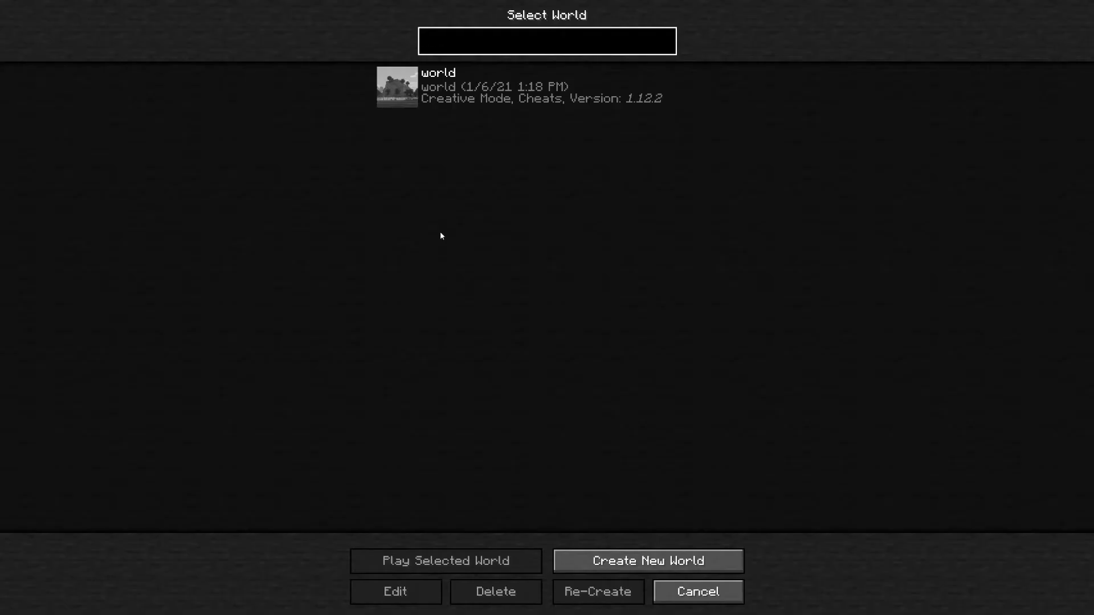
click(407, 87)
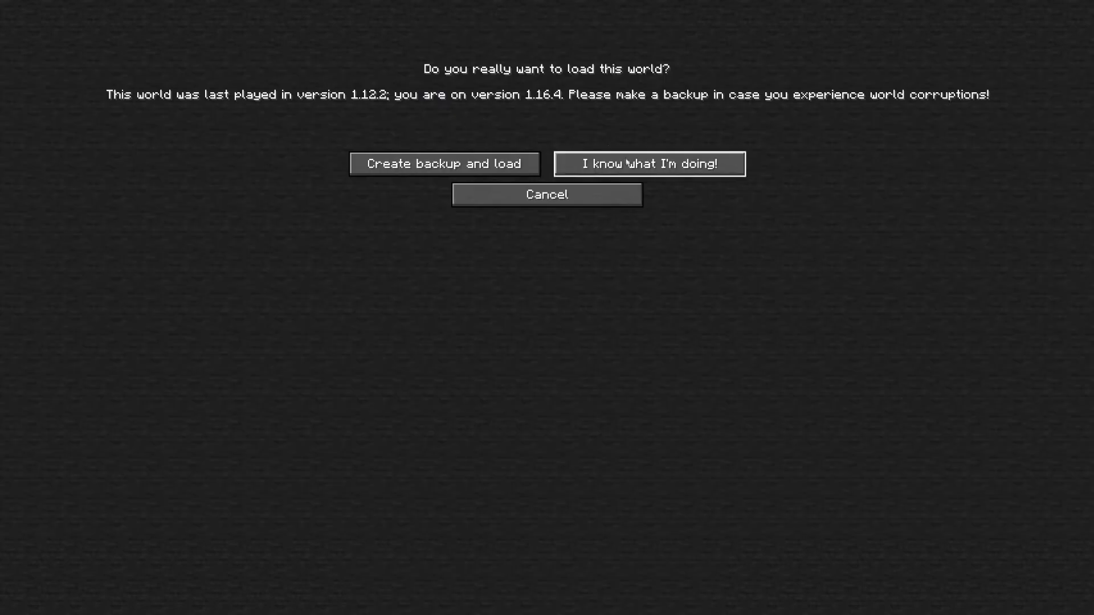
click(673, 168)
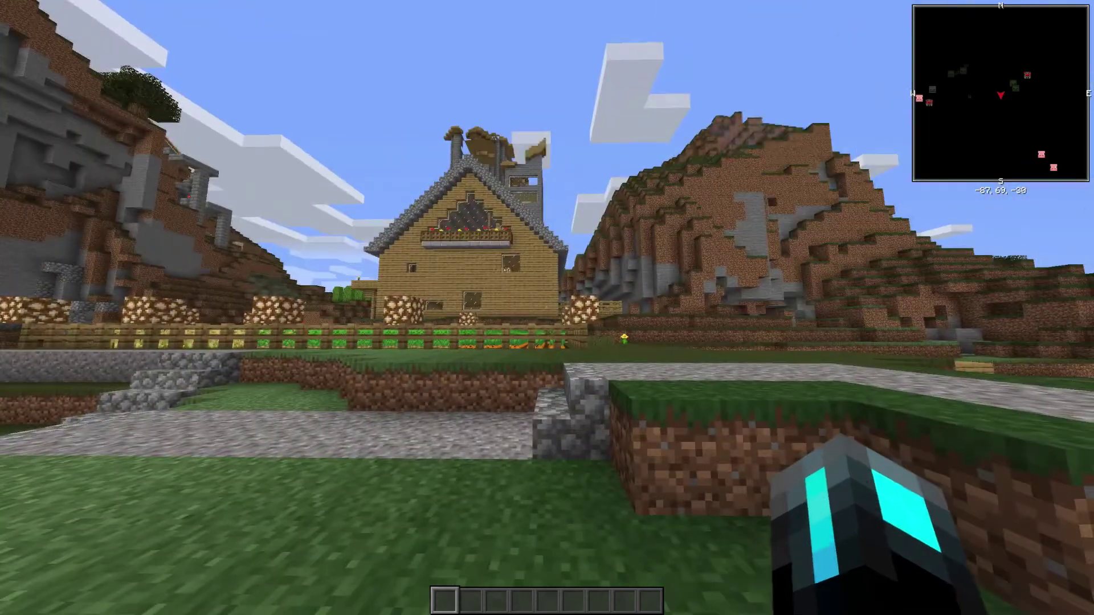
Walk around the converted world at ground level to inspect the houses, paths and fenced crops
key(w)
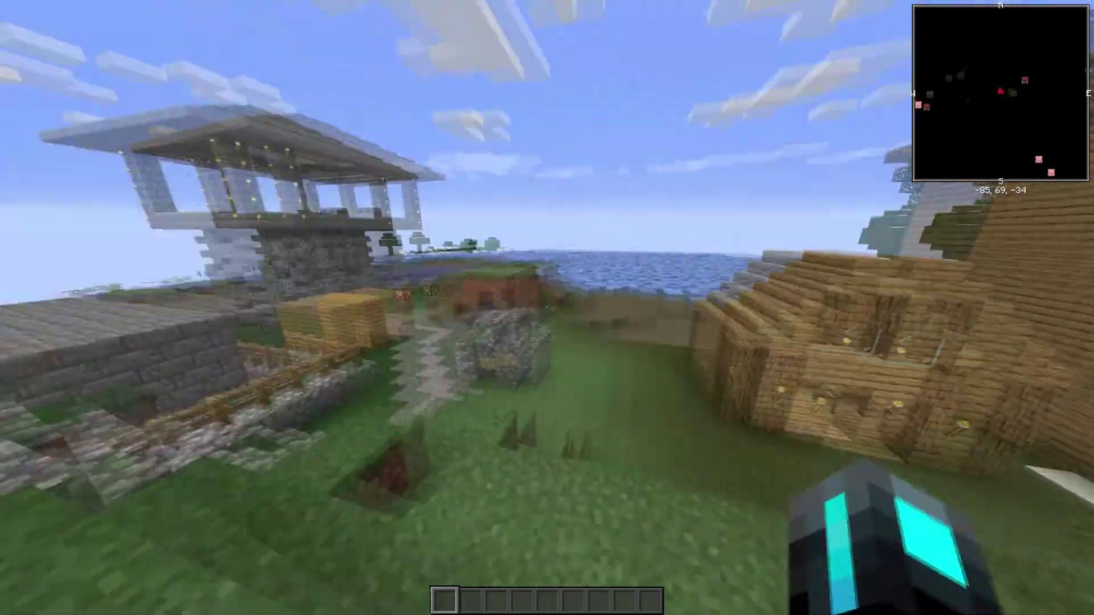
key(w)
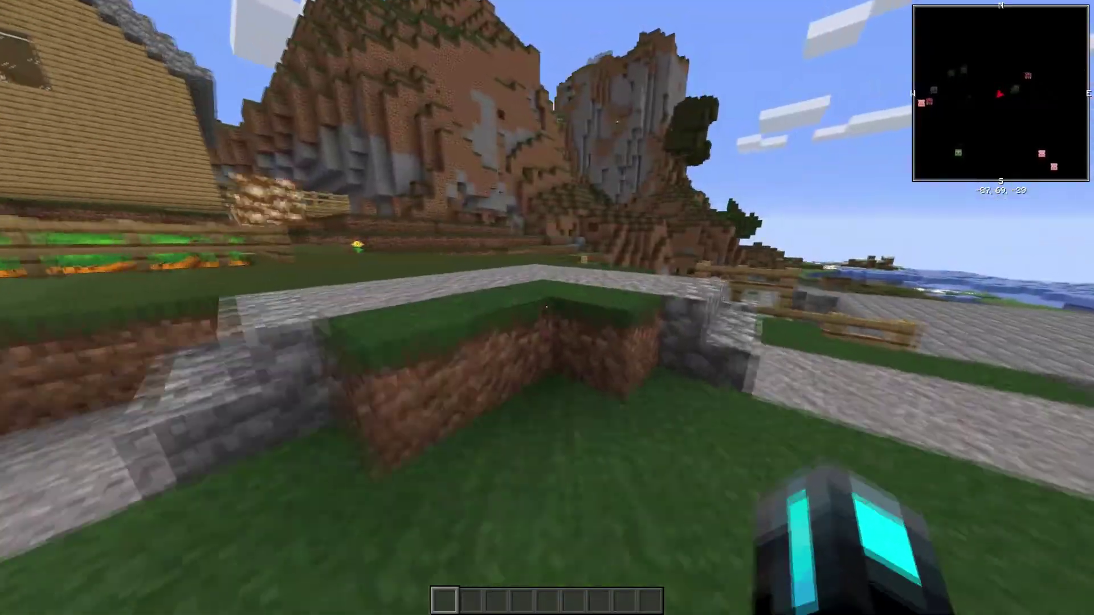
key(w)
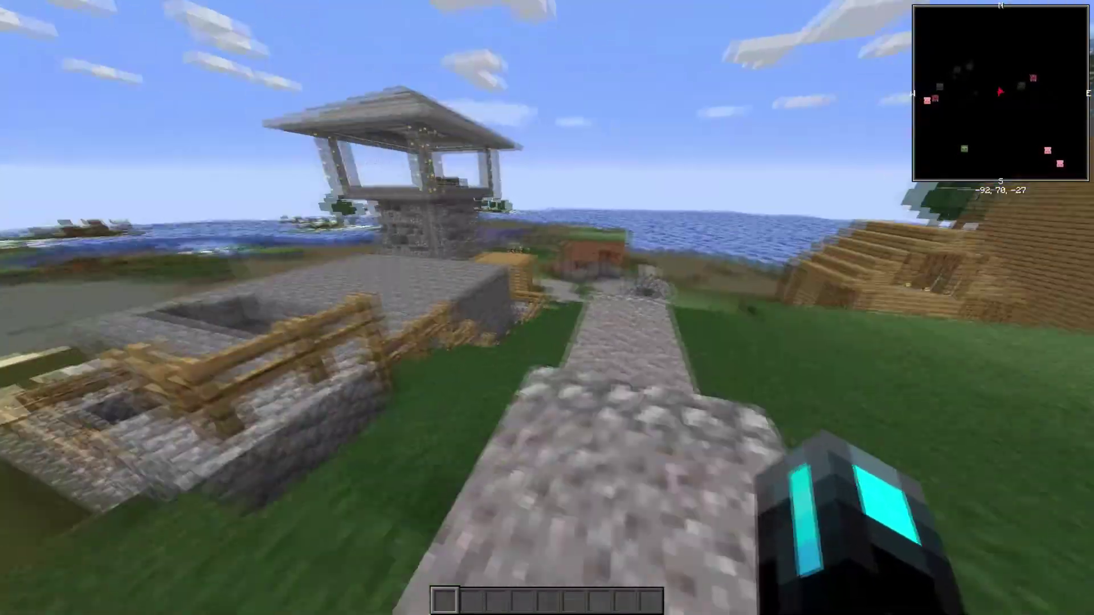
key(w)
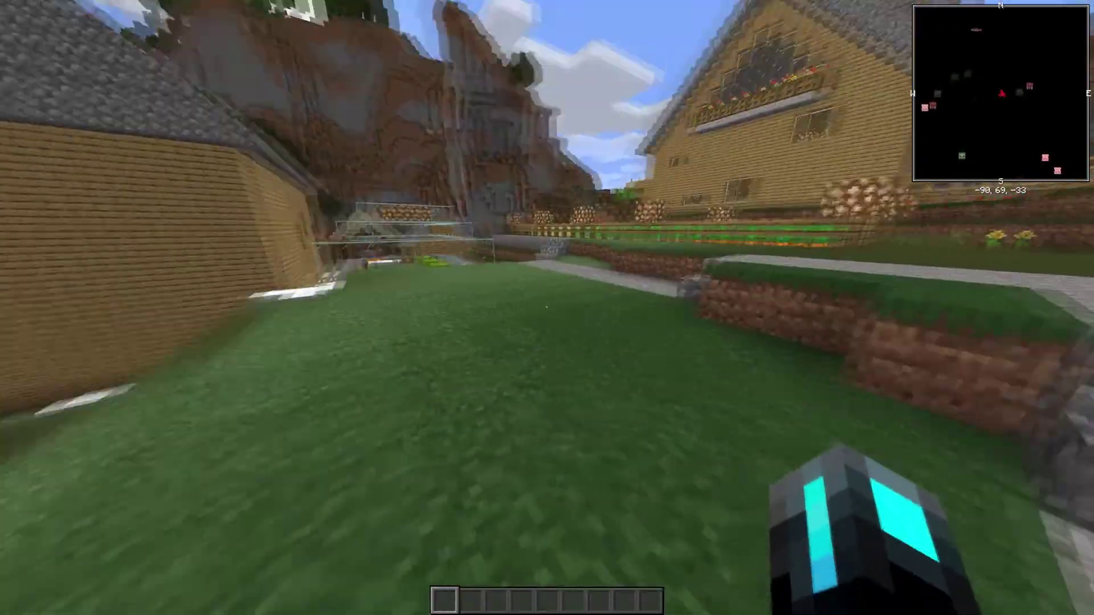
key(w)
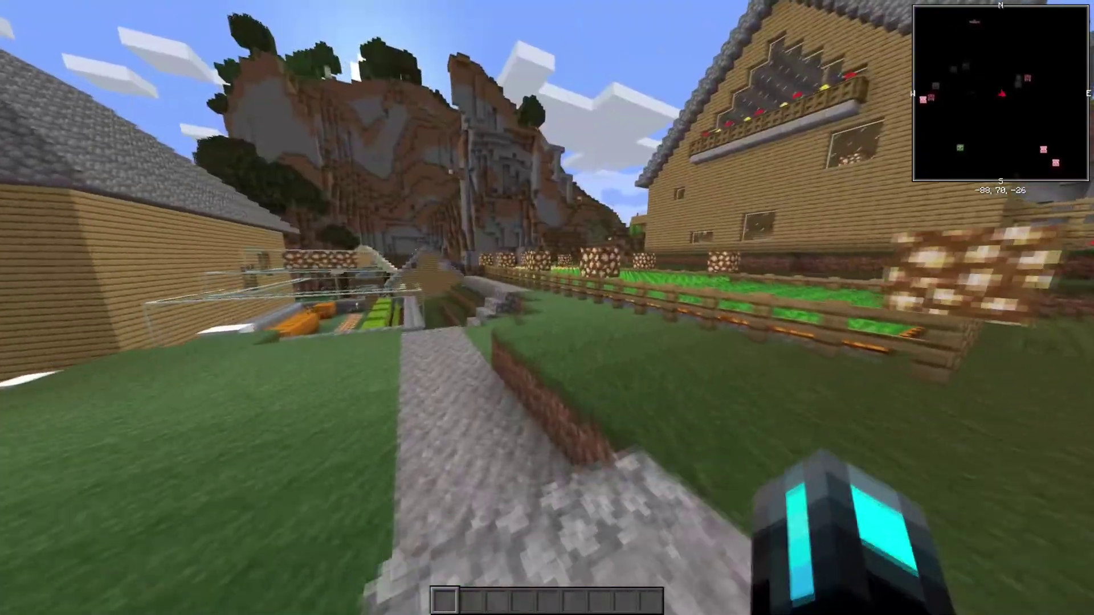
Fly up above the settlement and inspect the buildings, farms, towers and cliffs from the air
key(w)
key(space)
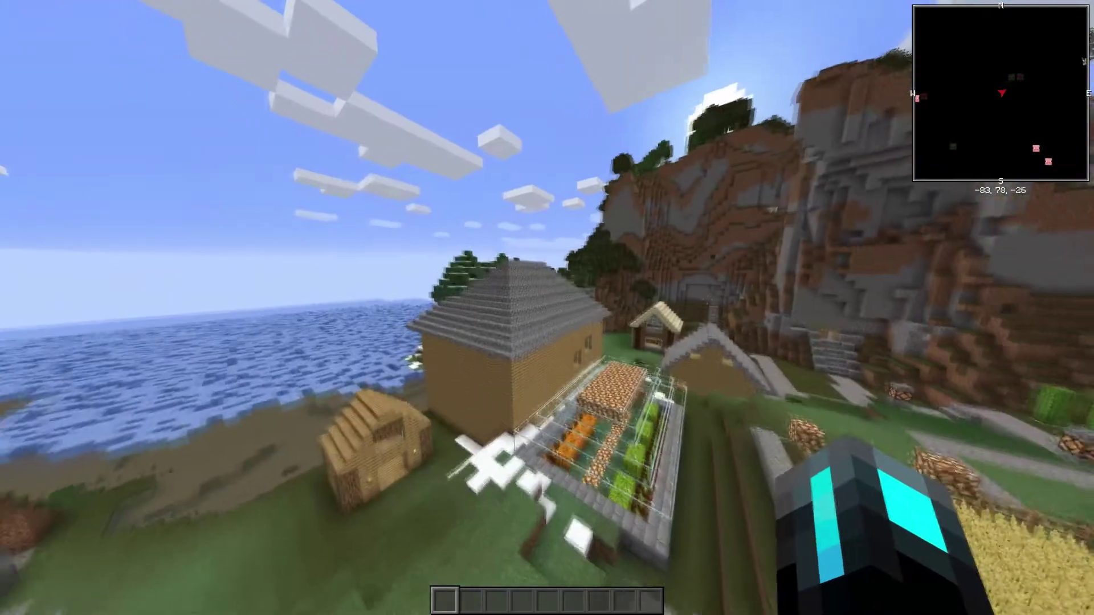
key(9)
key(w)
key(space)
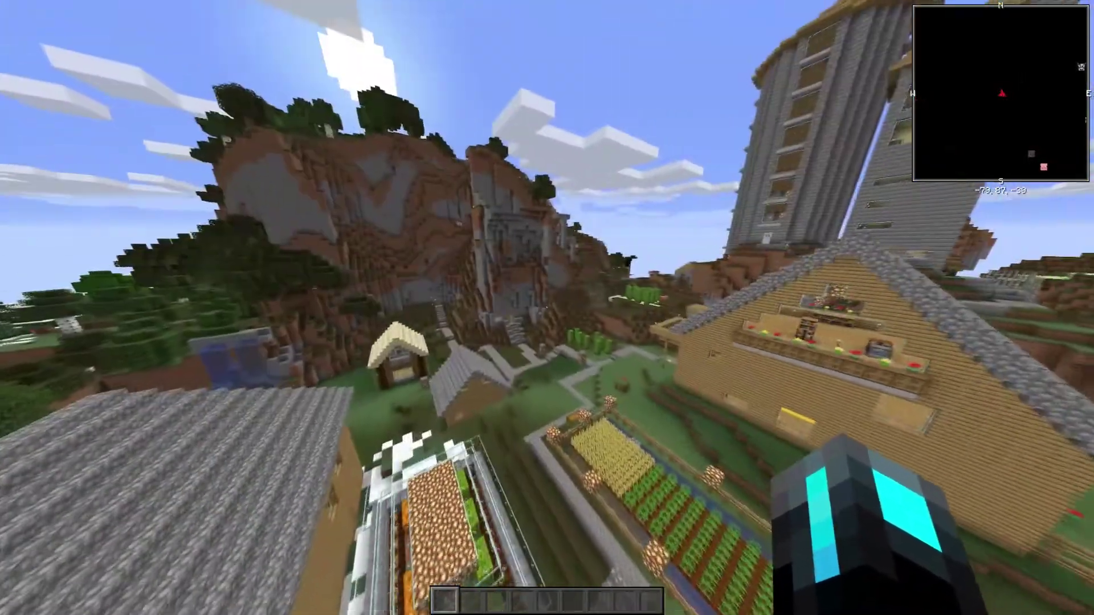
key(1)
key(w)
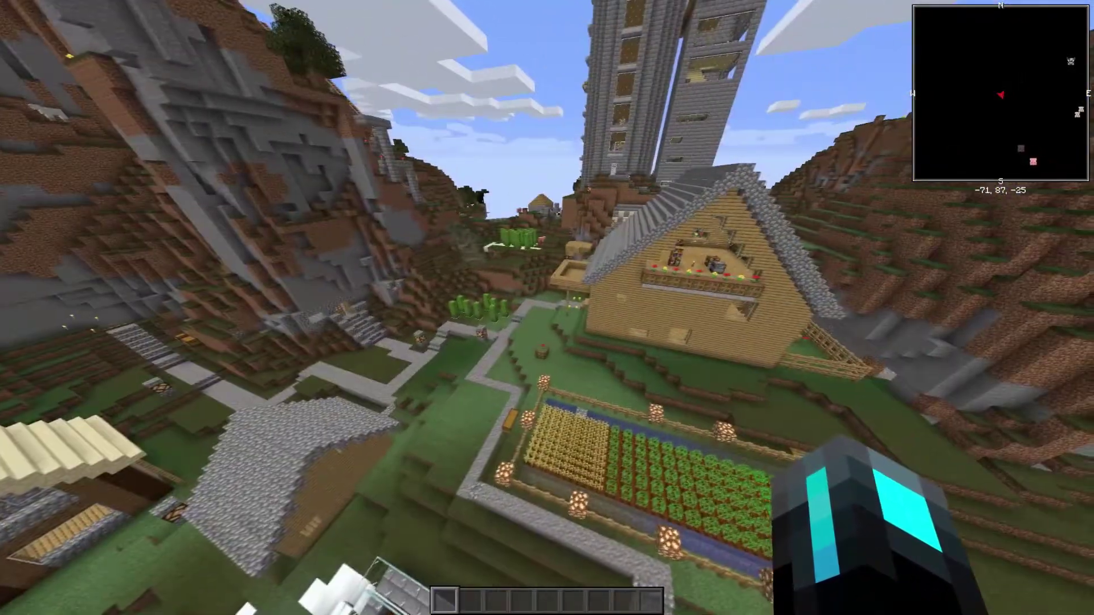
key(w)
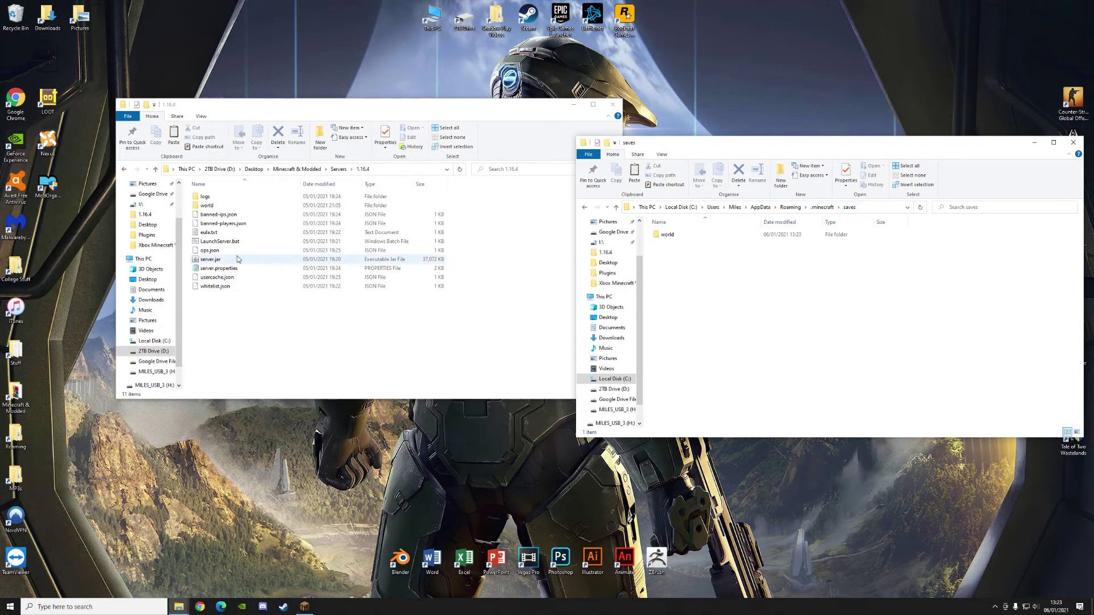
Replace the world folder in the 1.16.4 server folder with the converted world from .minecraft saves, and start the server with LaunchServer.bat
click(213, 207)
key(Delete)
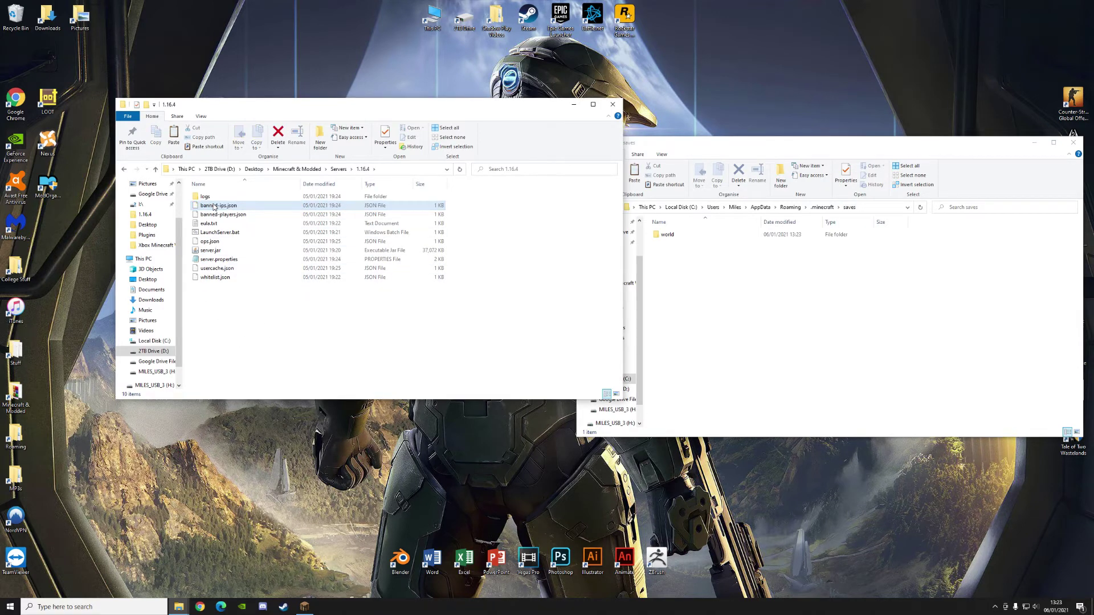
drag(743, 286, 495, 284)
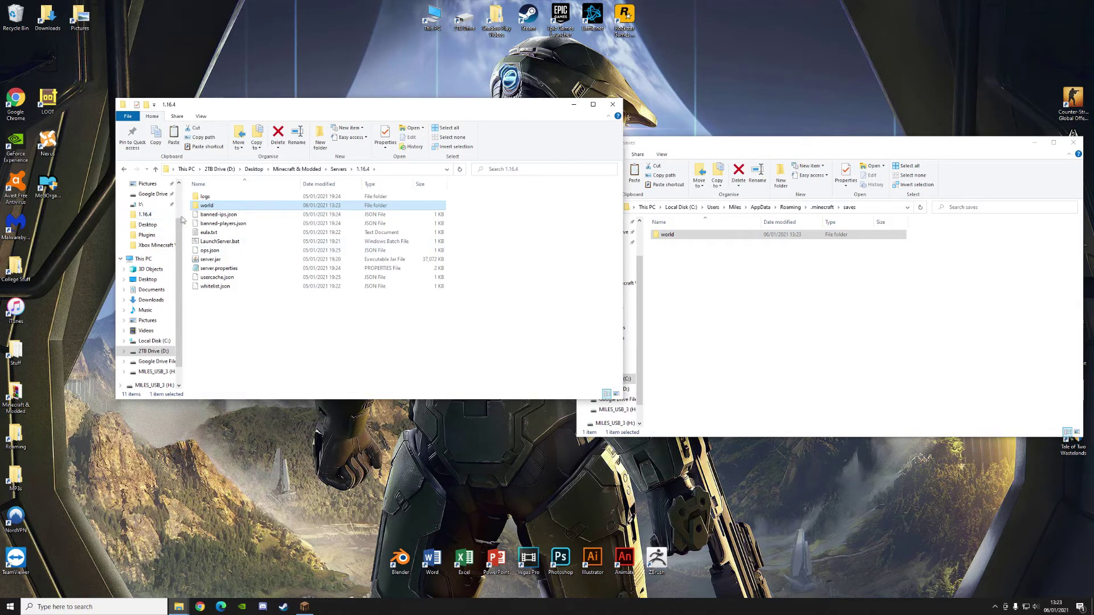
right_click(206, 207)
click(245, 434)
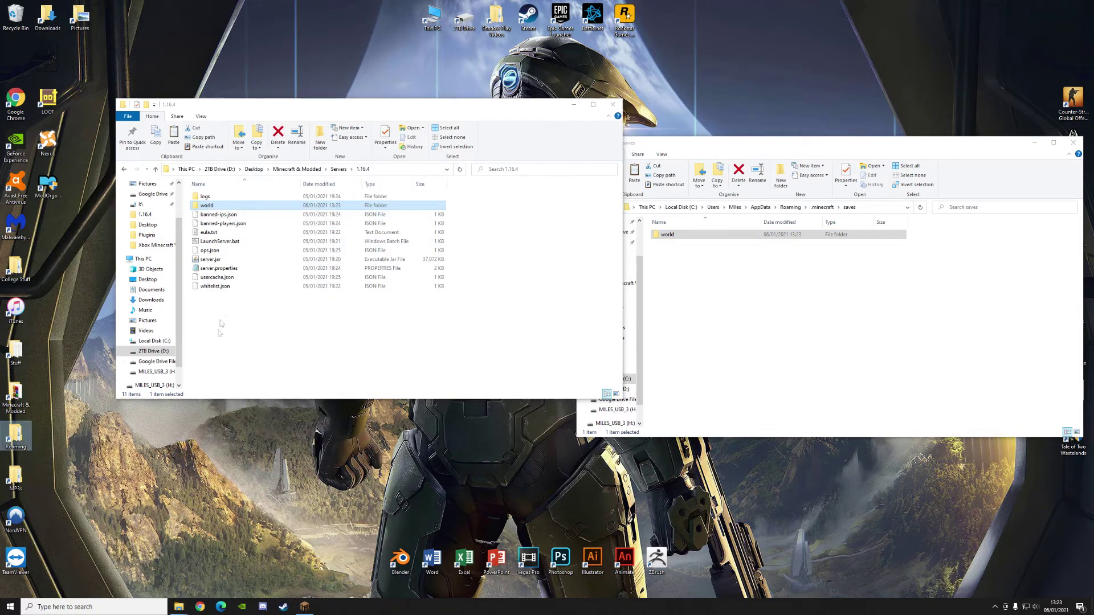
click(262, 341)
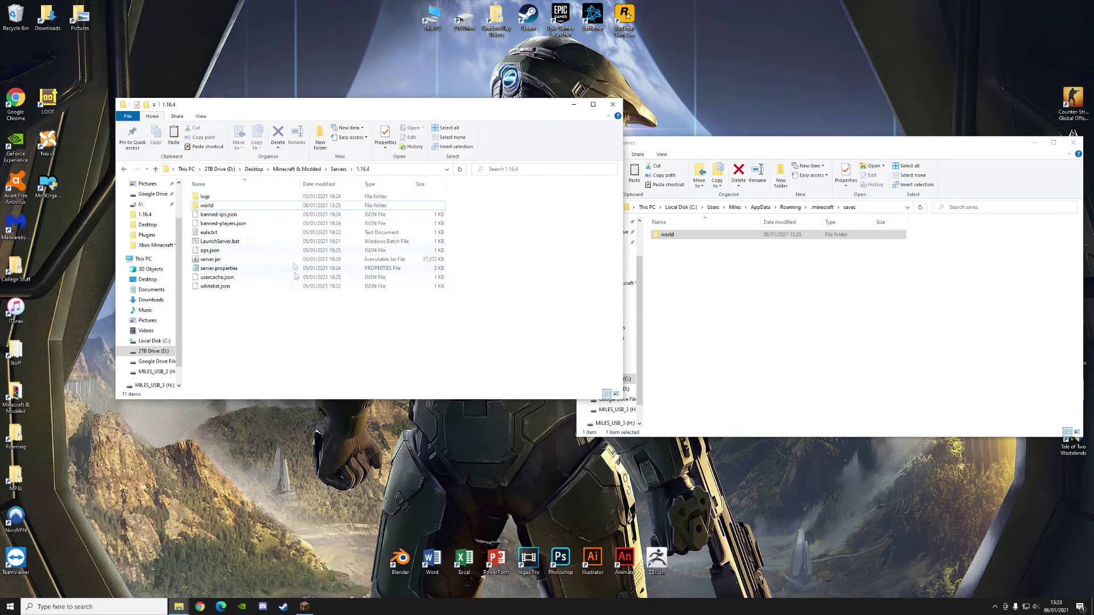
click(232, 242)
double_click(232, 242)
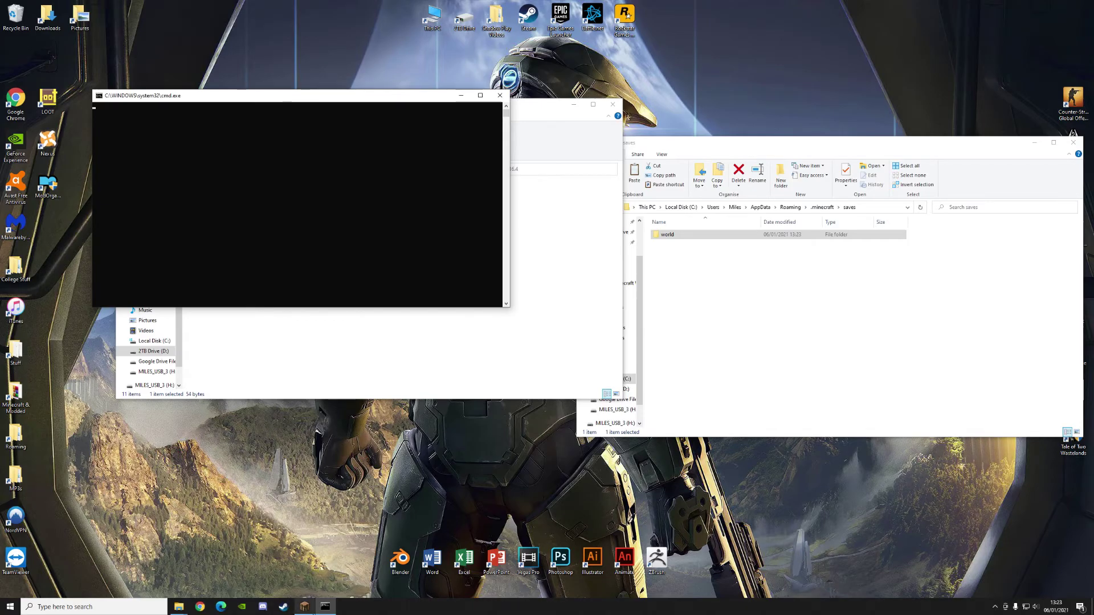
Switch to Minecraft 1.16.4 and add a multiplayer server with the address localhost, keeping the name Minecraft Server
click(305, 607)
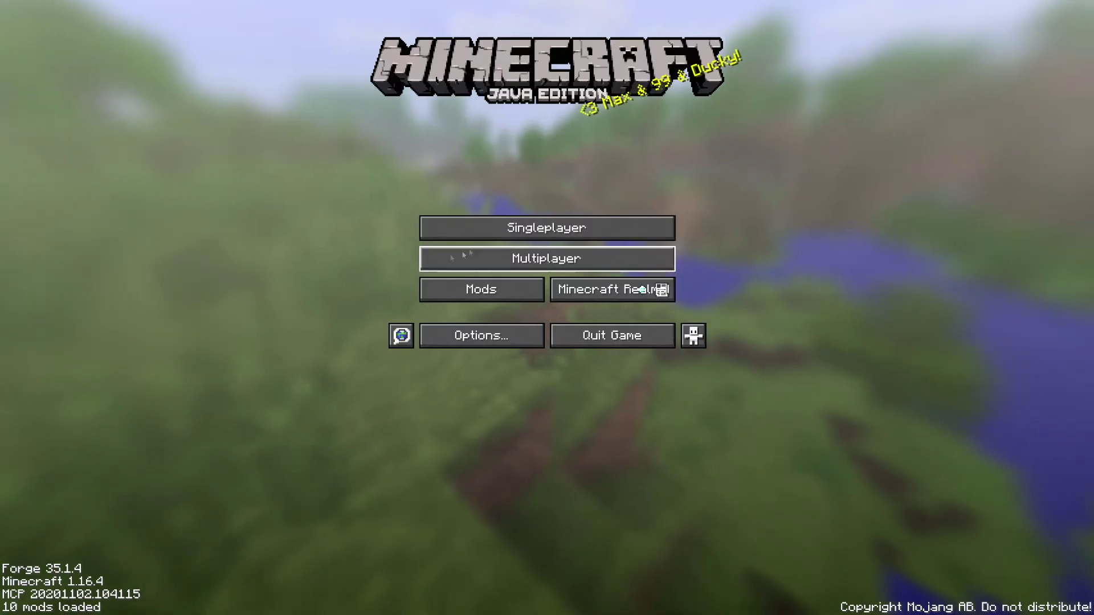
click(496, 251)
click(656, 556)
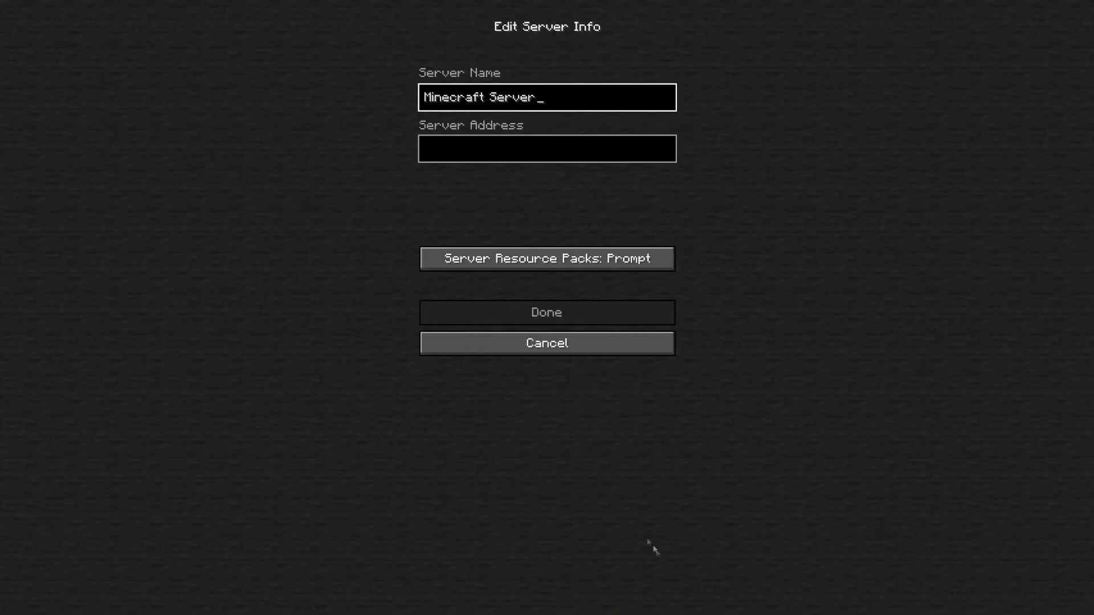
click(453, 151)
text(lo)
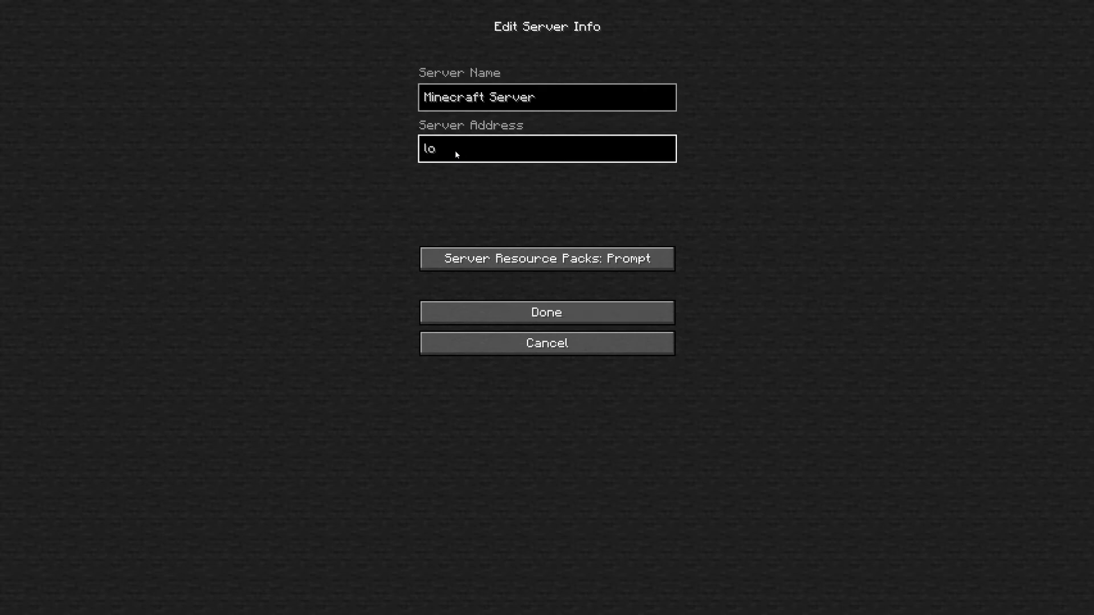
text(calhost)
click(525, 314)
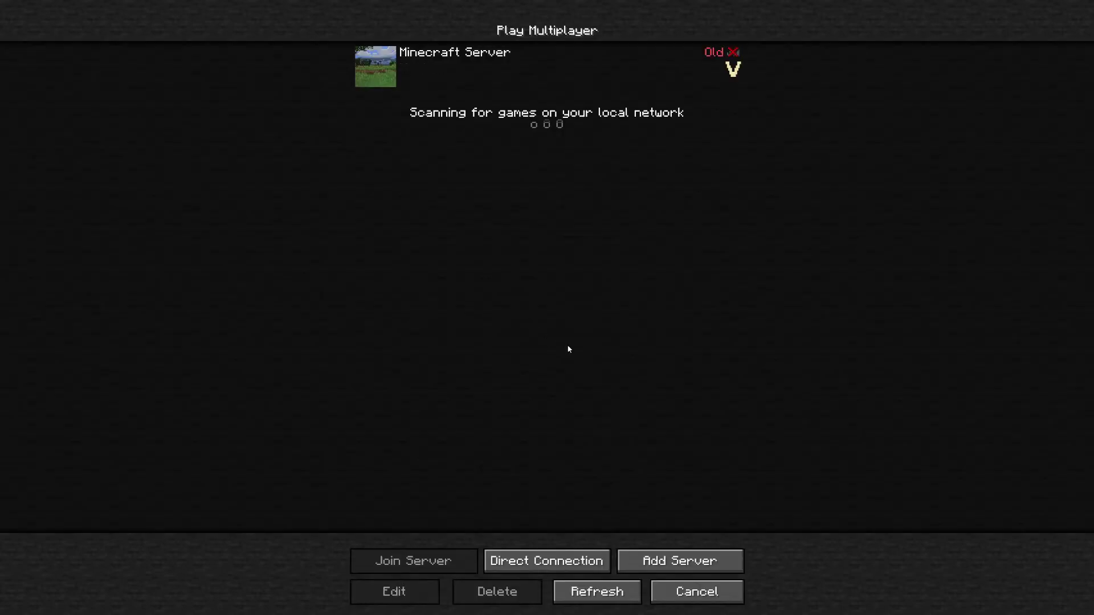
Join the local Minecraft Server and fly over the hosted world to inspect its buildings and farms
key(alt+Tab)
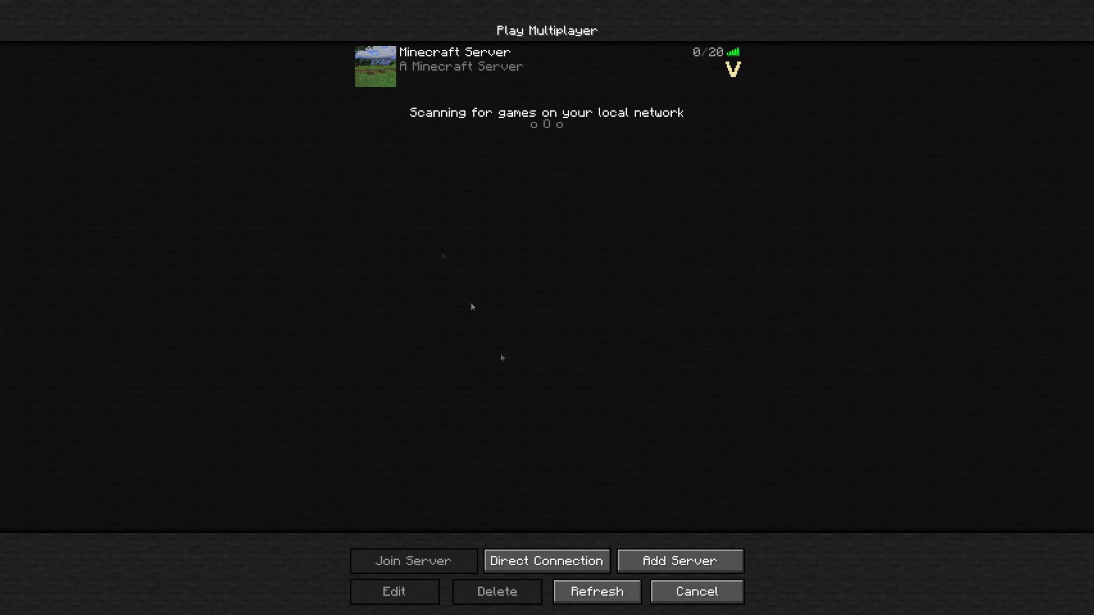
click(386, 79)
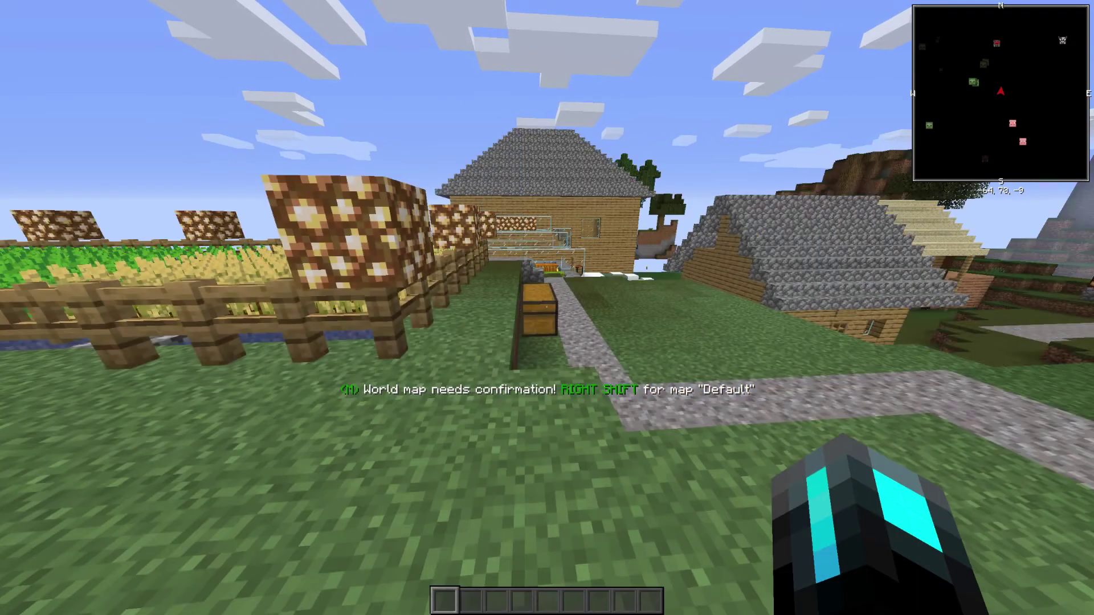
key(space)
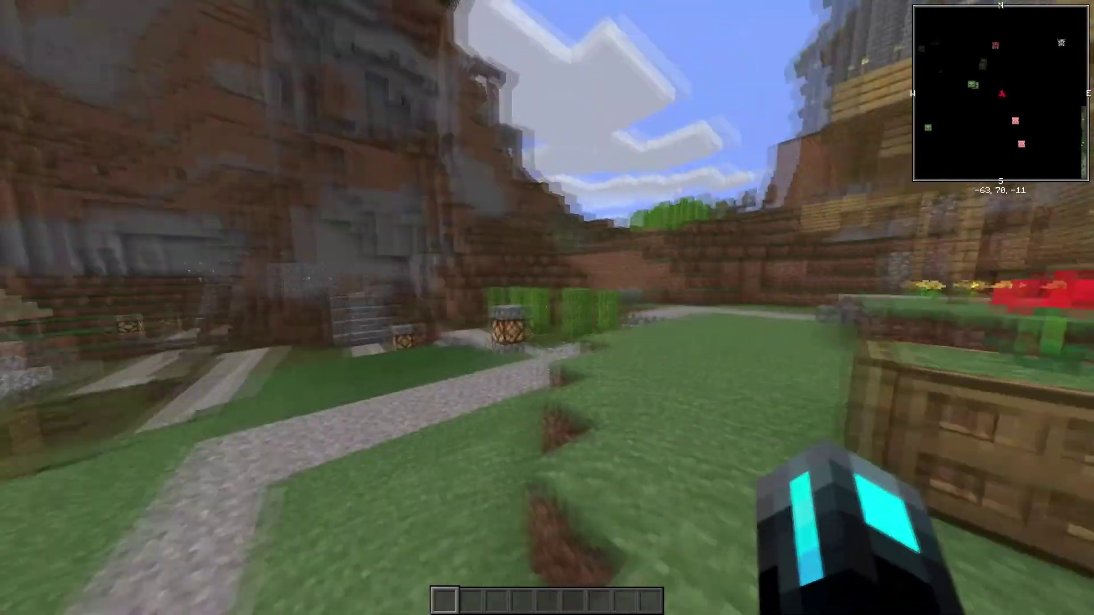
key(w)
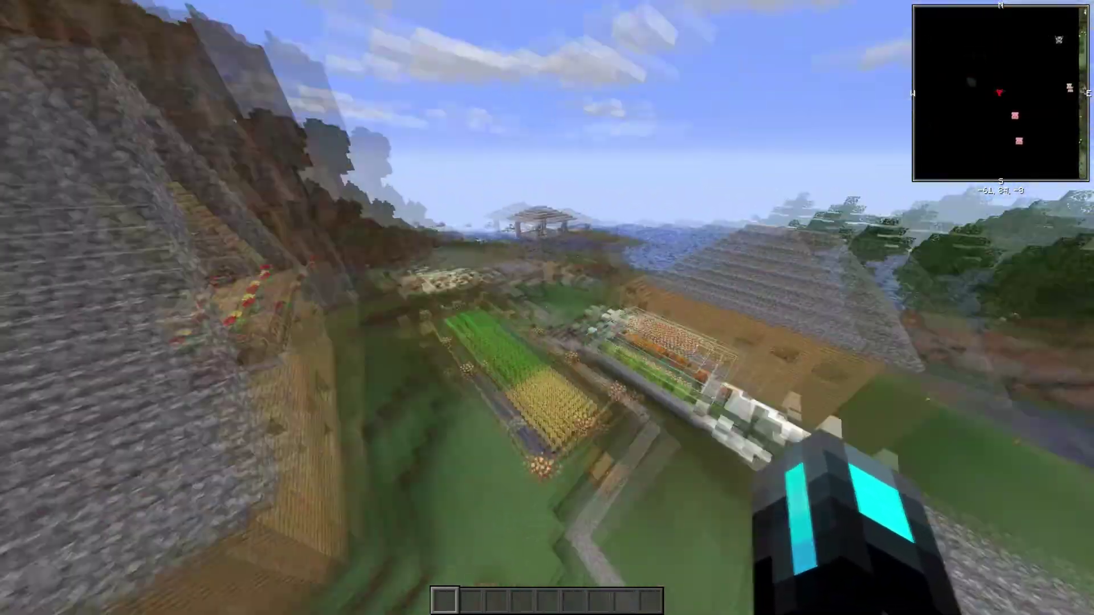
key(w)
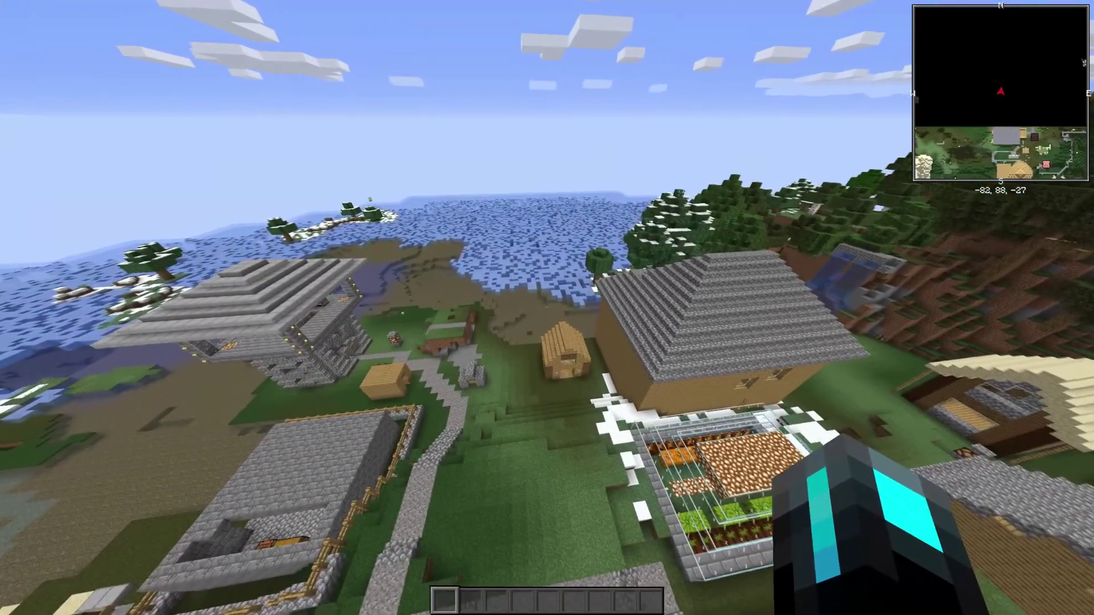
Switch to the front-facing third-person view, fly across the settlement and descend beside the cobblestone stairs
key(F5)
key(F5)
key(w)
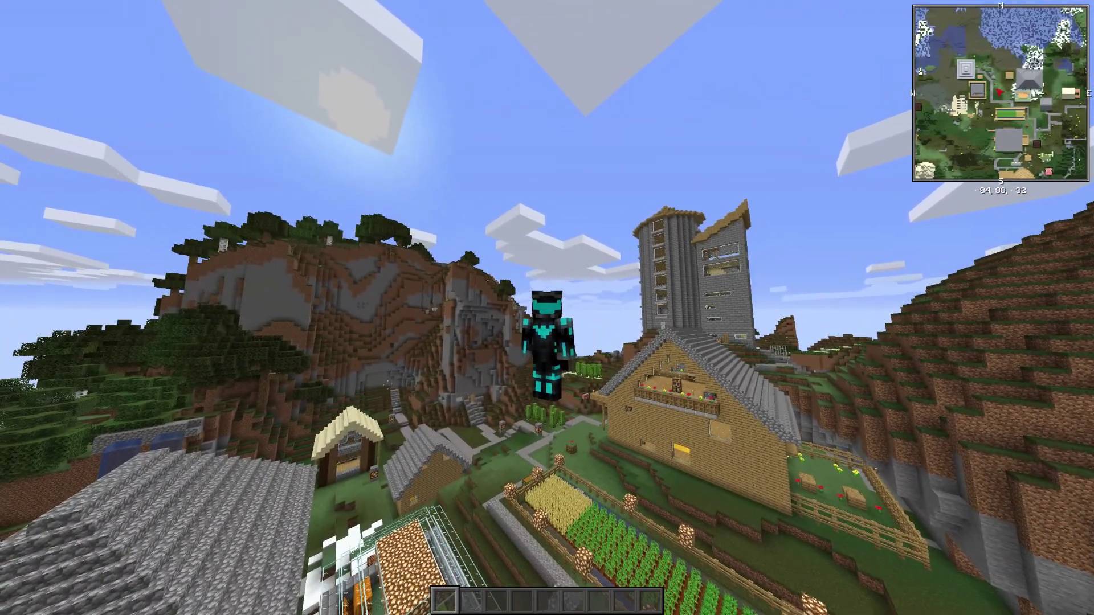
key(w)
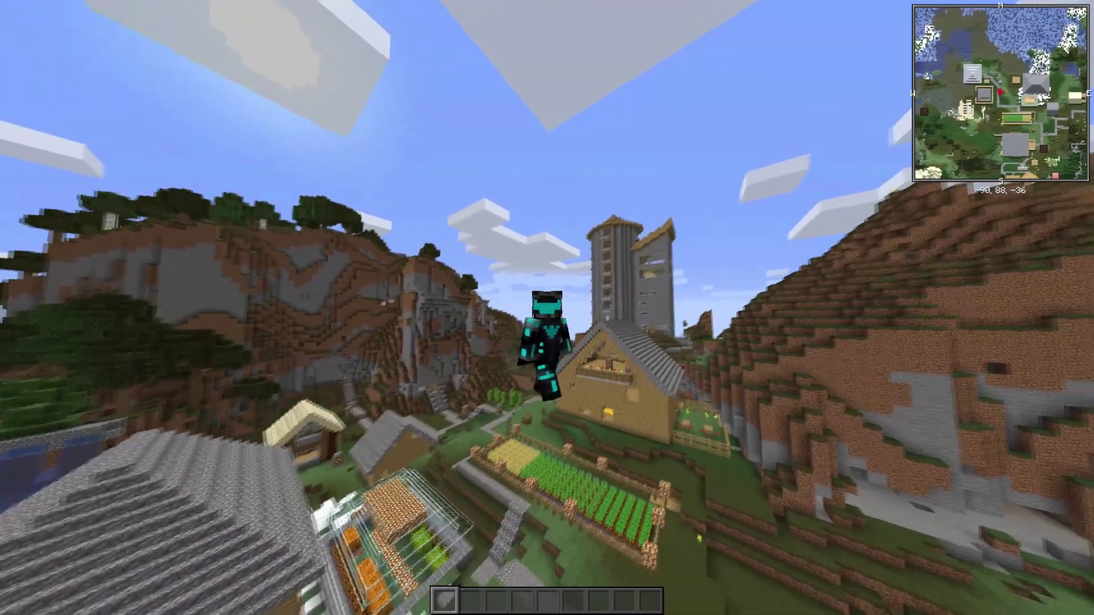
key(shift)
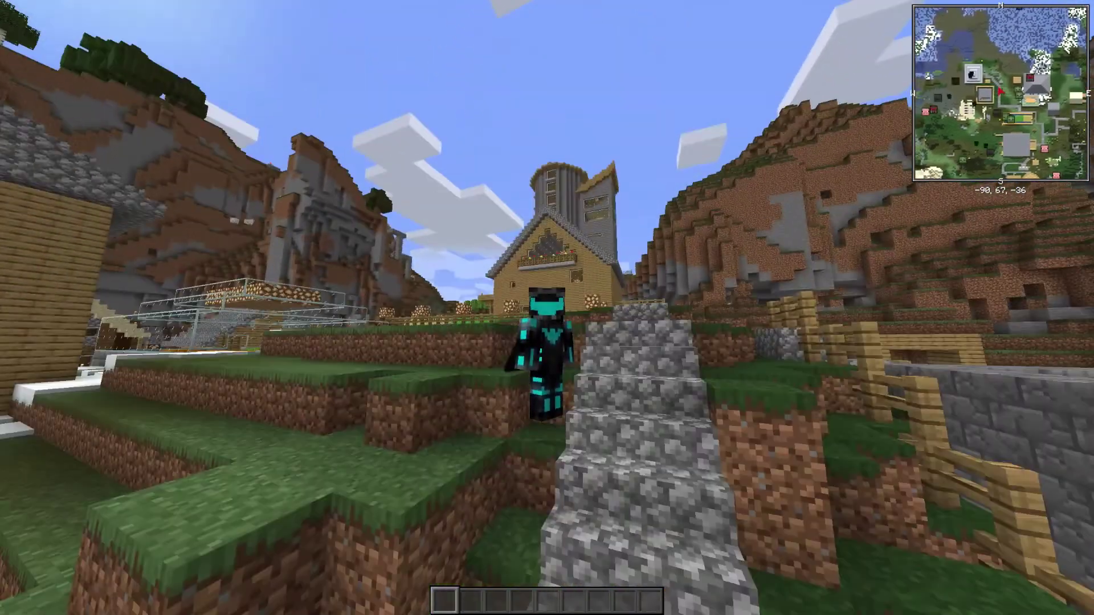